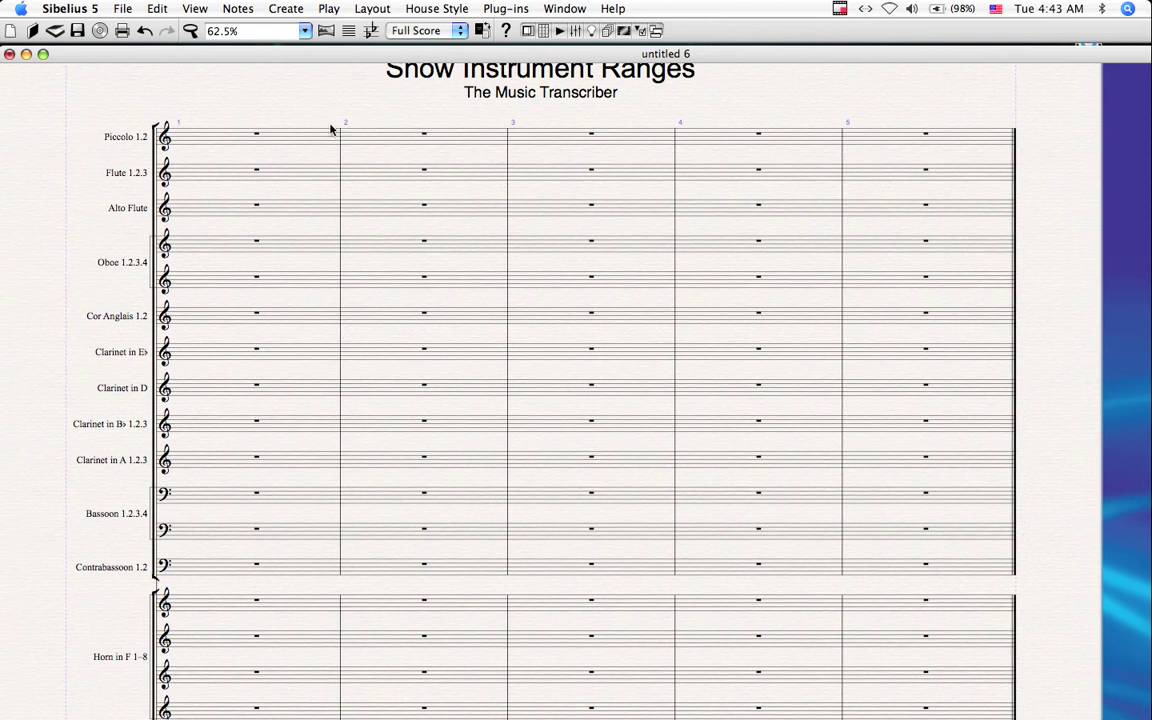
Step: Scroll down through every staff from Piccolo to Double Bass, then back to the top
scroll(323, 128, "down", 1)
scroll(323, 128, "down", 3)
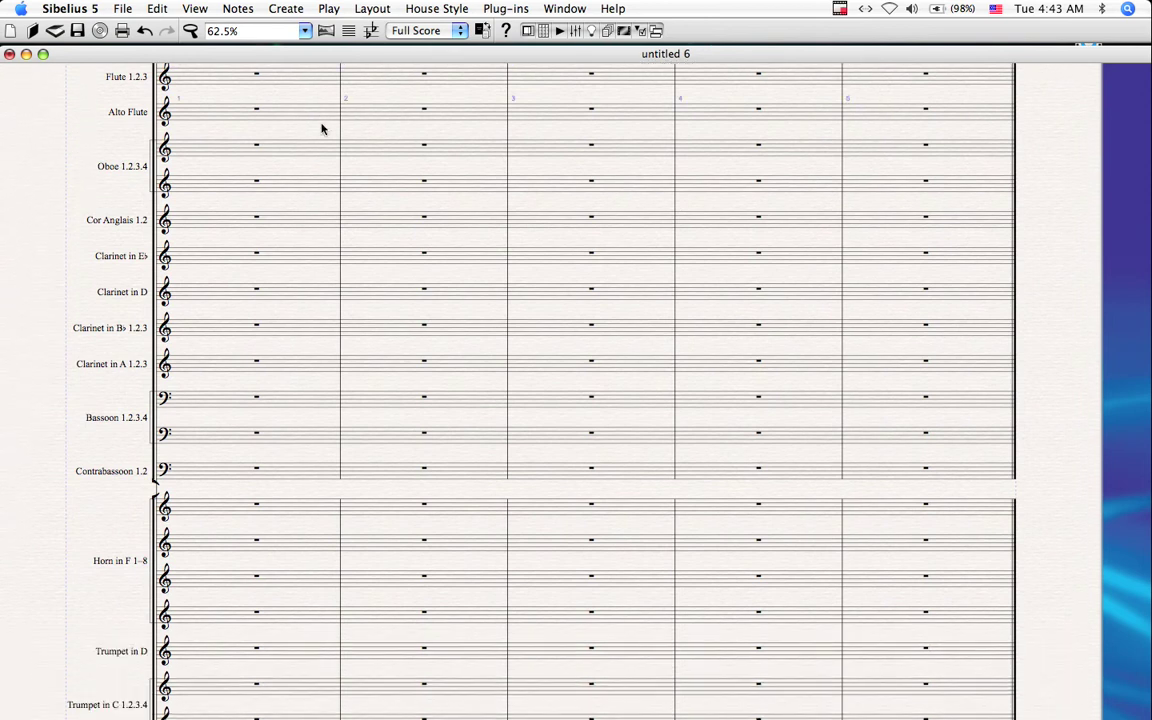
scroll(323, 128, "down", 4)
scroll(322, 128, "down", 8)
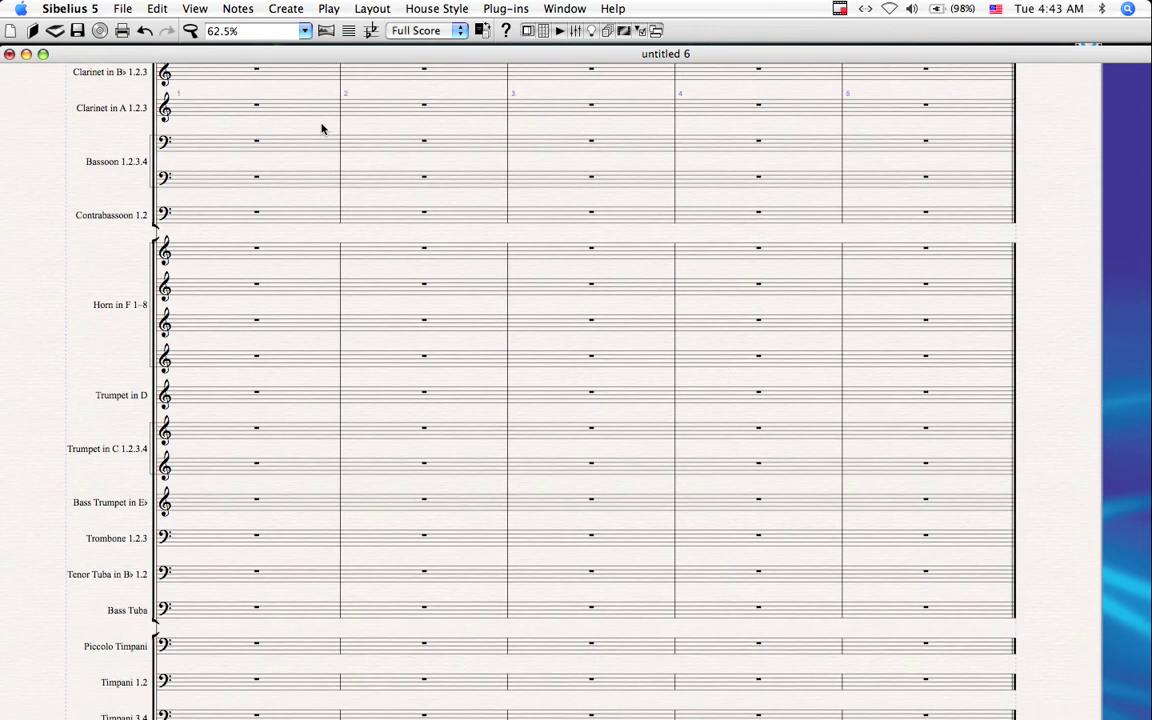
scroll(322, 128, "down", 6)
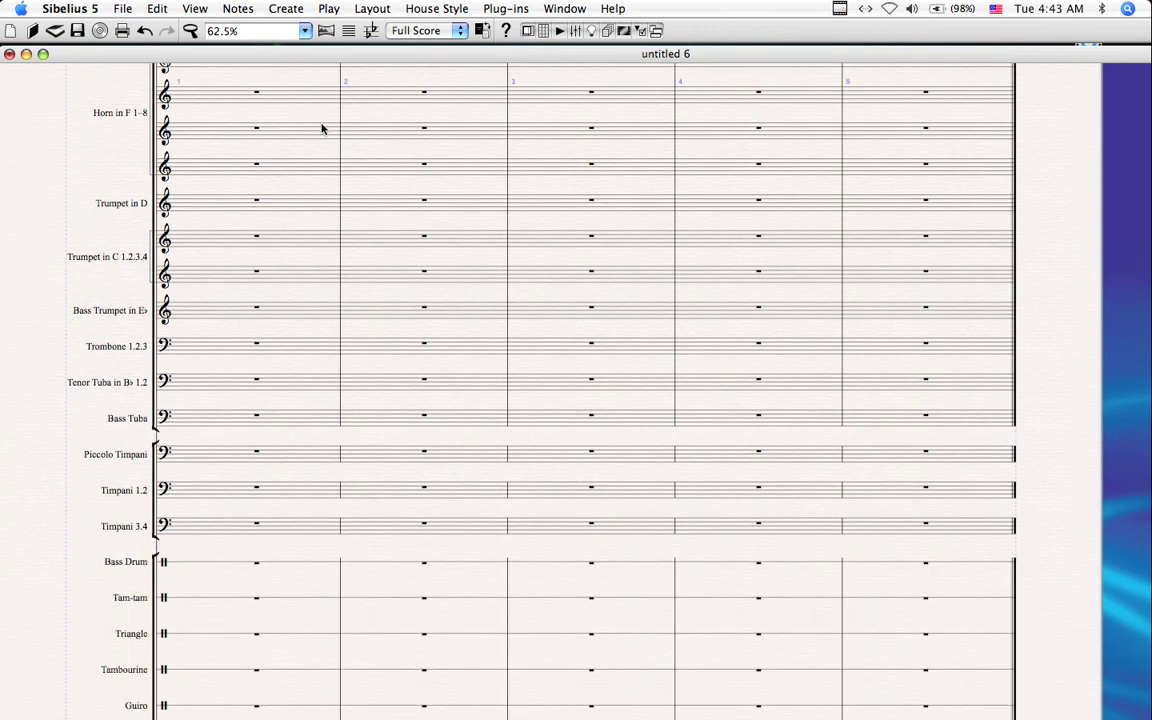
scroll(322, 128, "down", 7)
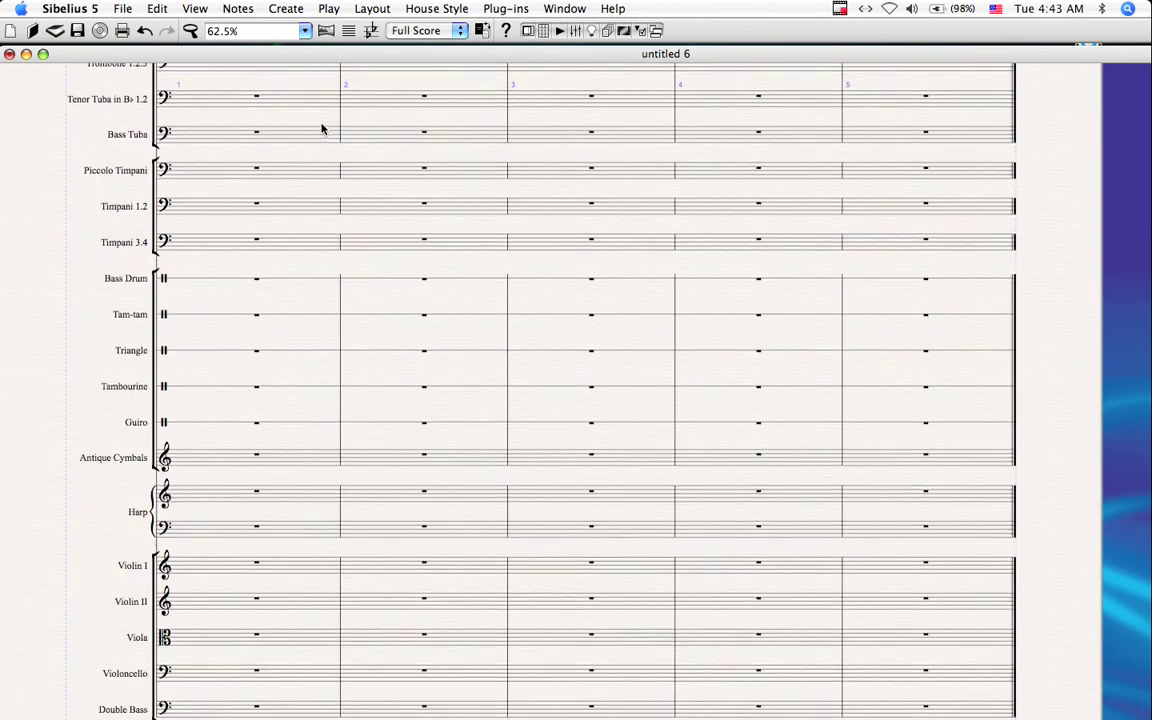
scroll(330, 125, "up", 3)
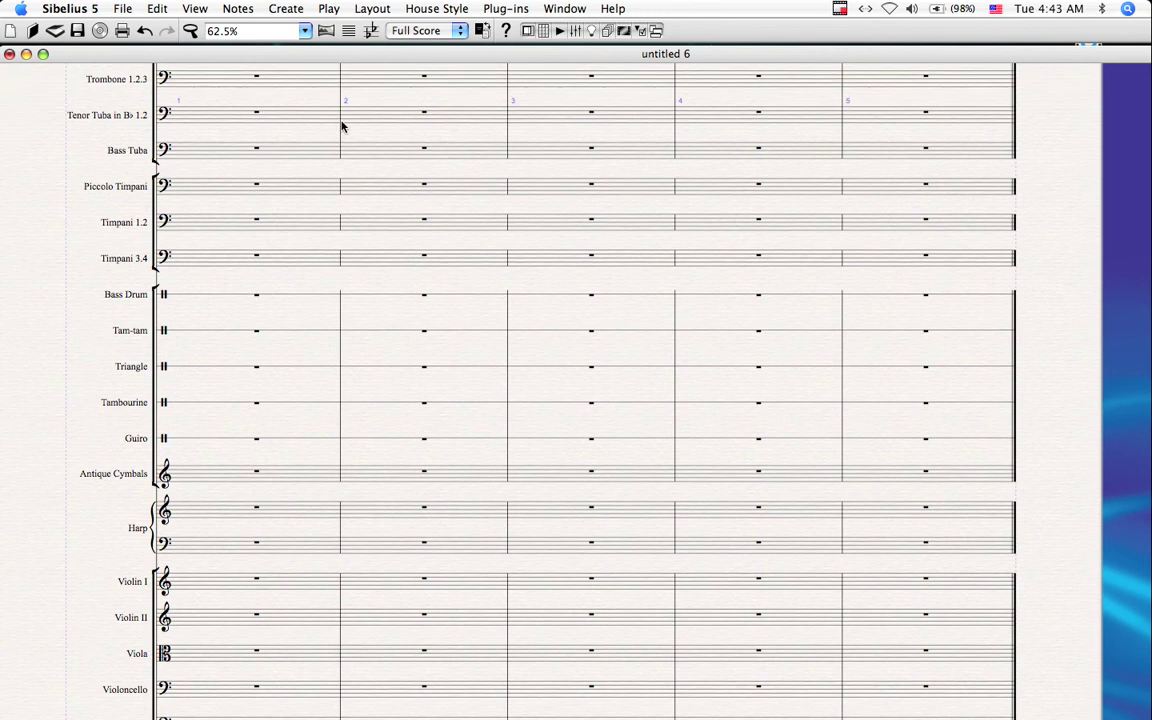
scroll(341, 126, "up", 12)
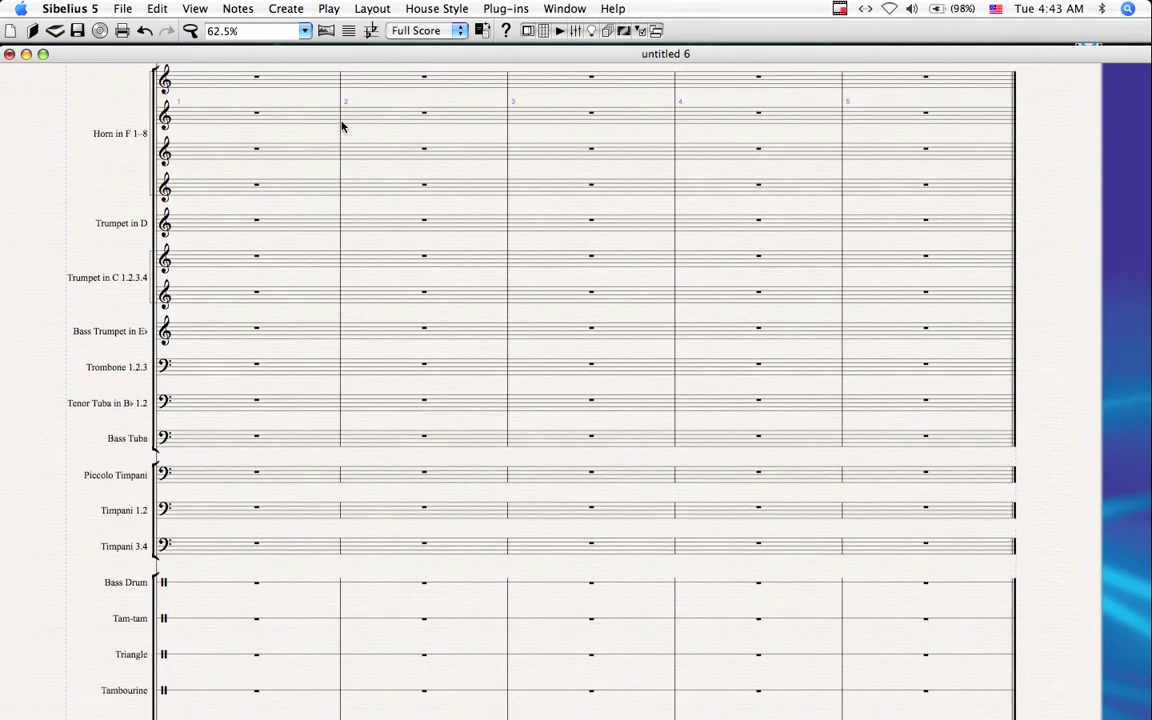
scroll(341, 126, "up", 10)
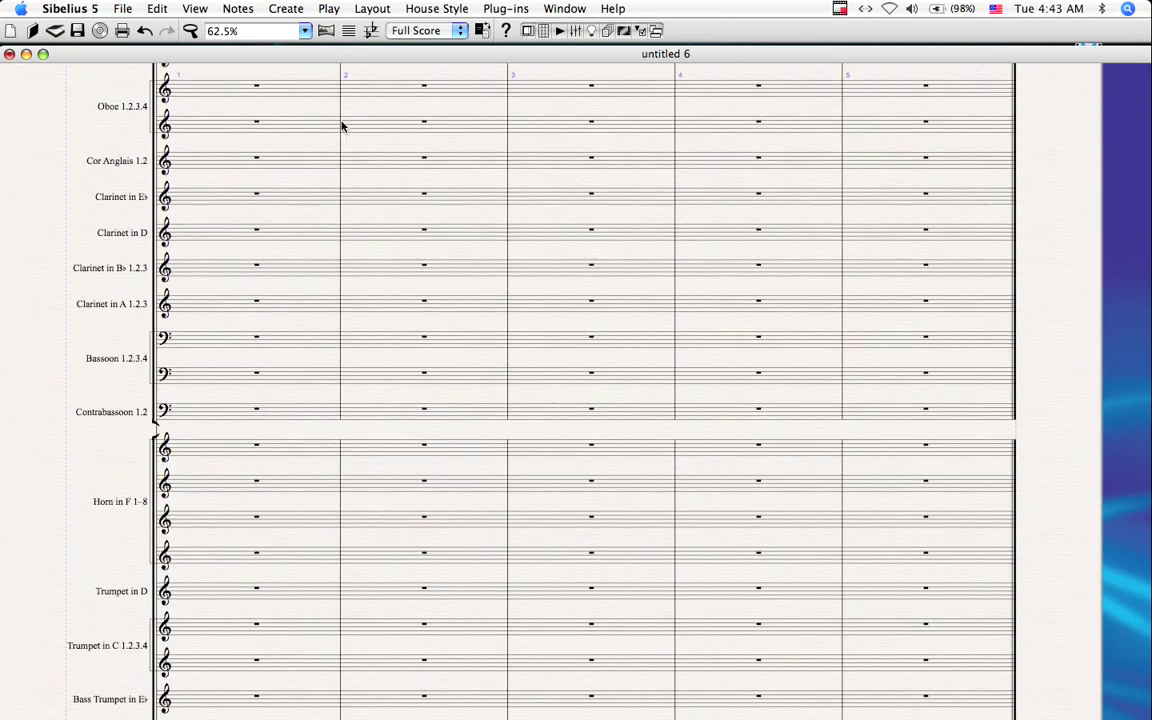
scroll(341, 126, "up", 3)
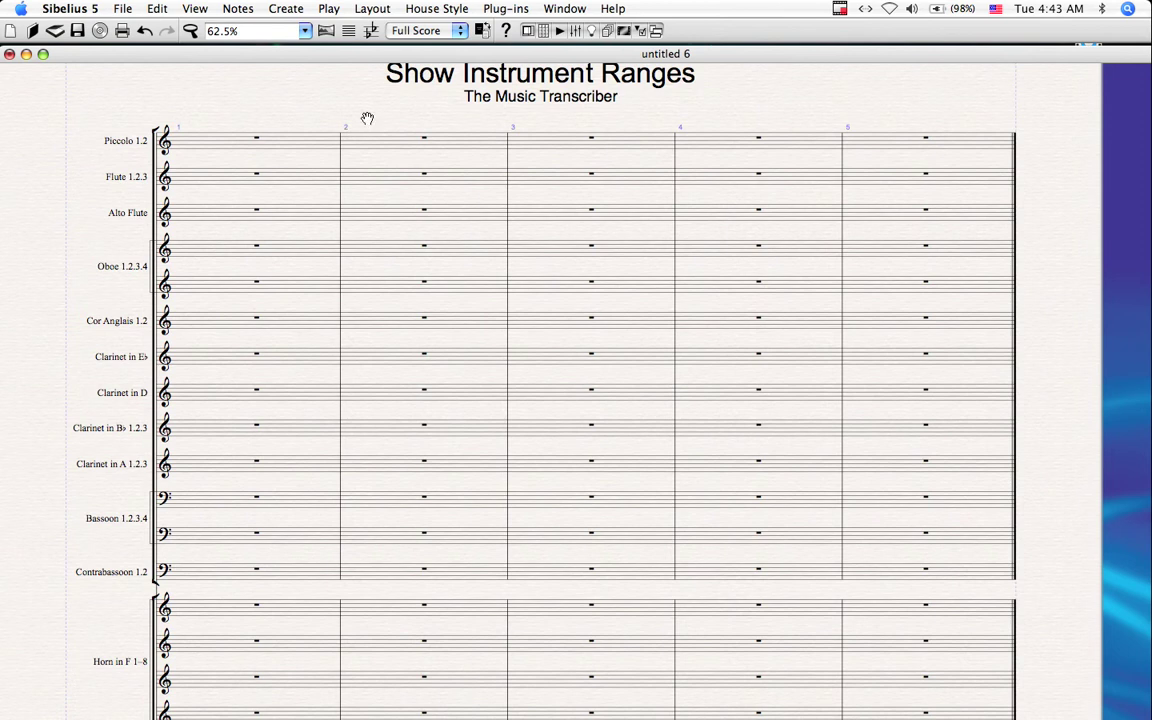
scroll(408, 115, "up", 1)
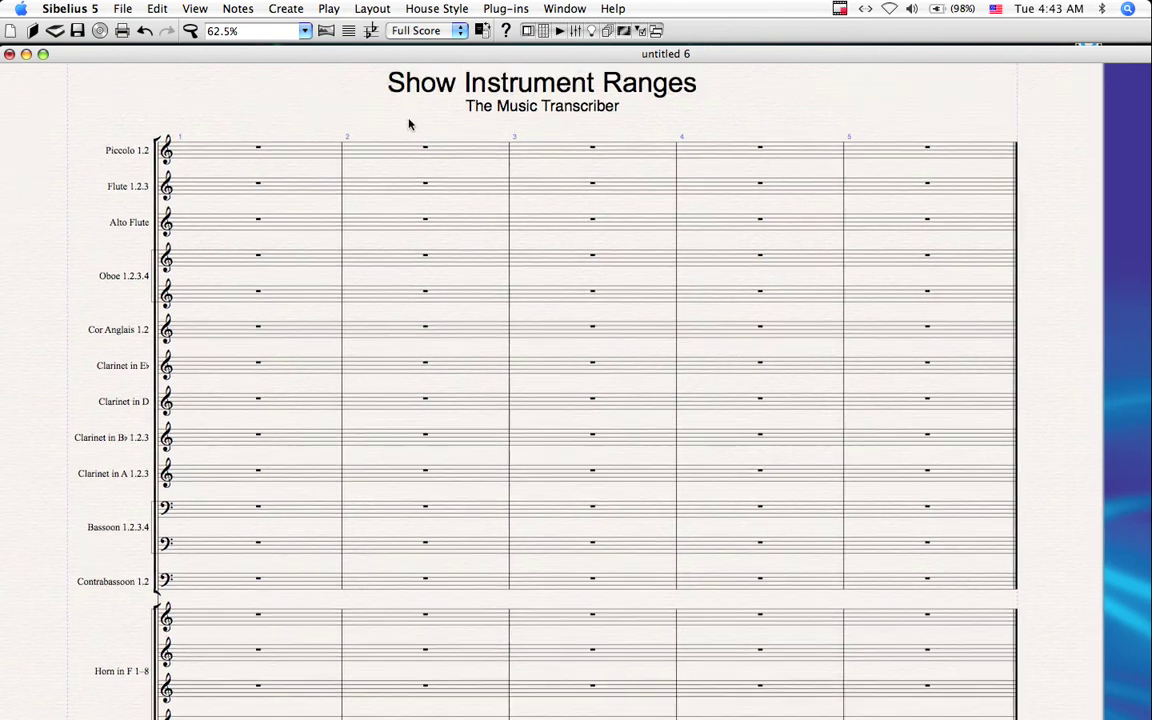
scroll(407, 133, "up", 1)
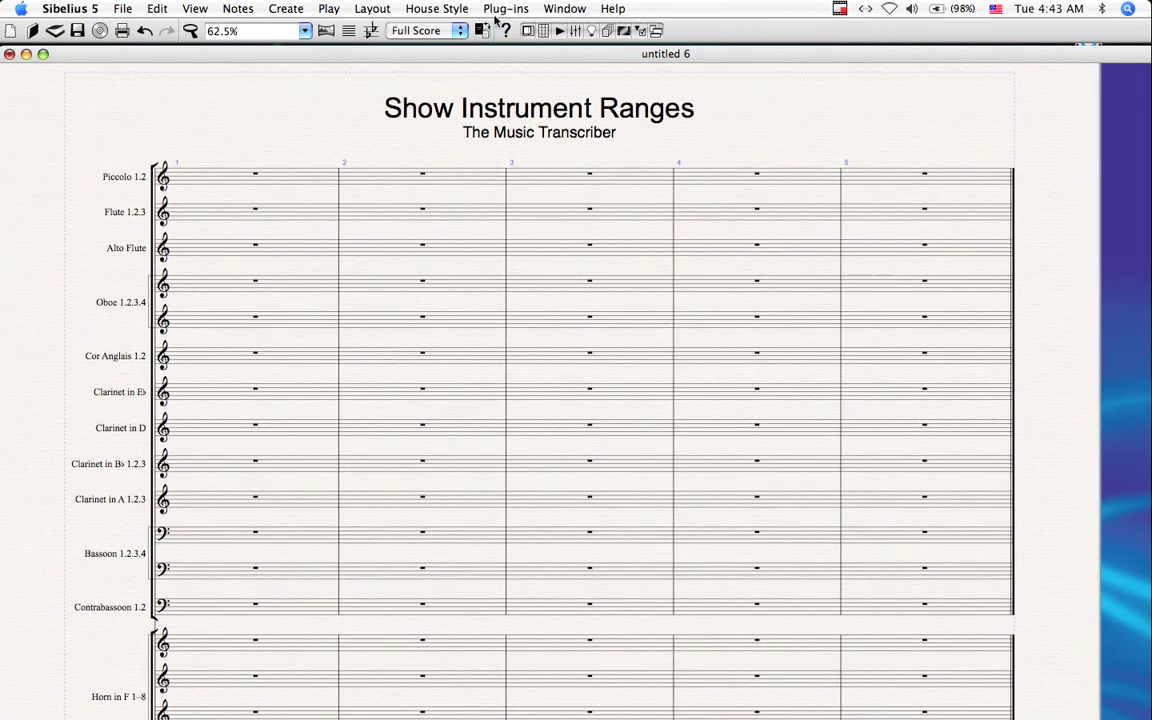
Step: Run FinishedPlugins > Show Instrument Ranges with All Instruments in Score
left_click(498, 10)
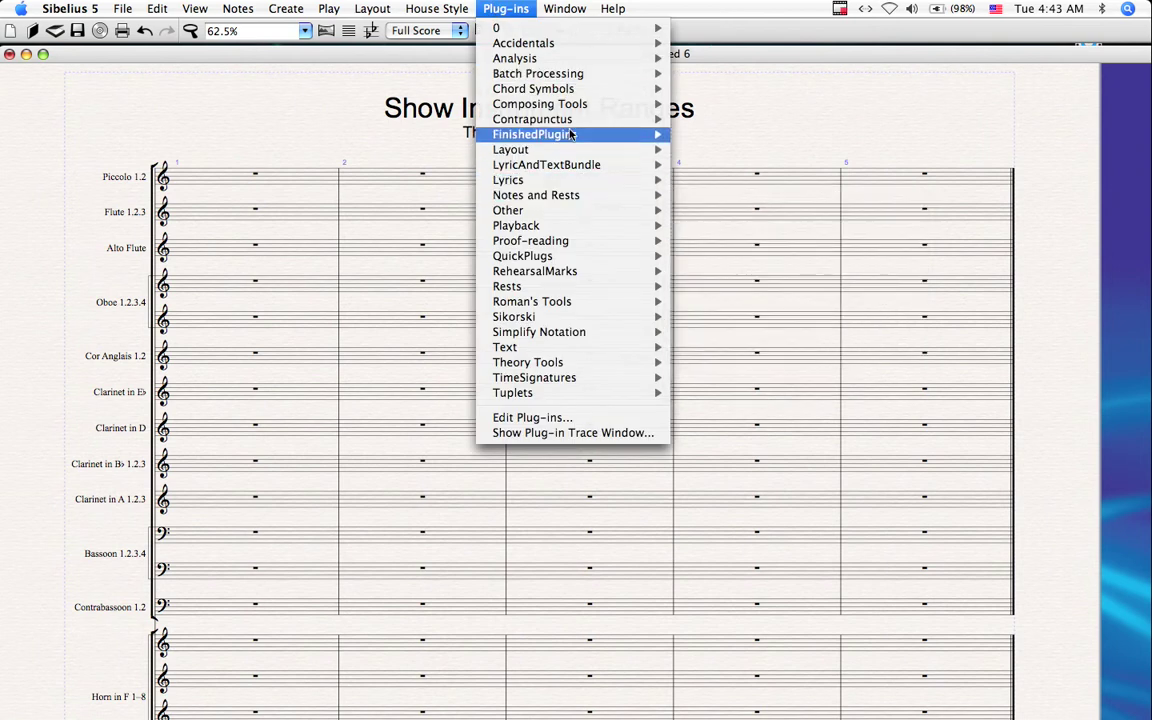
mouse_move(610, 134)
left_click(727, 470)
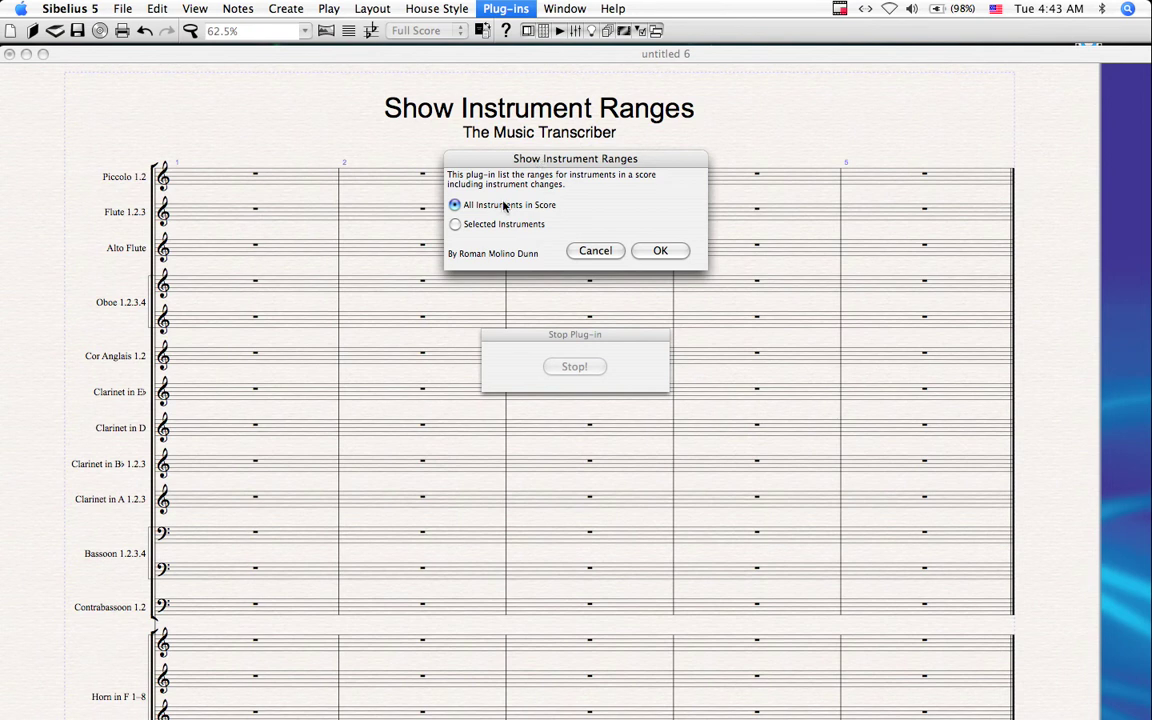
left_click(661, 250)
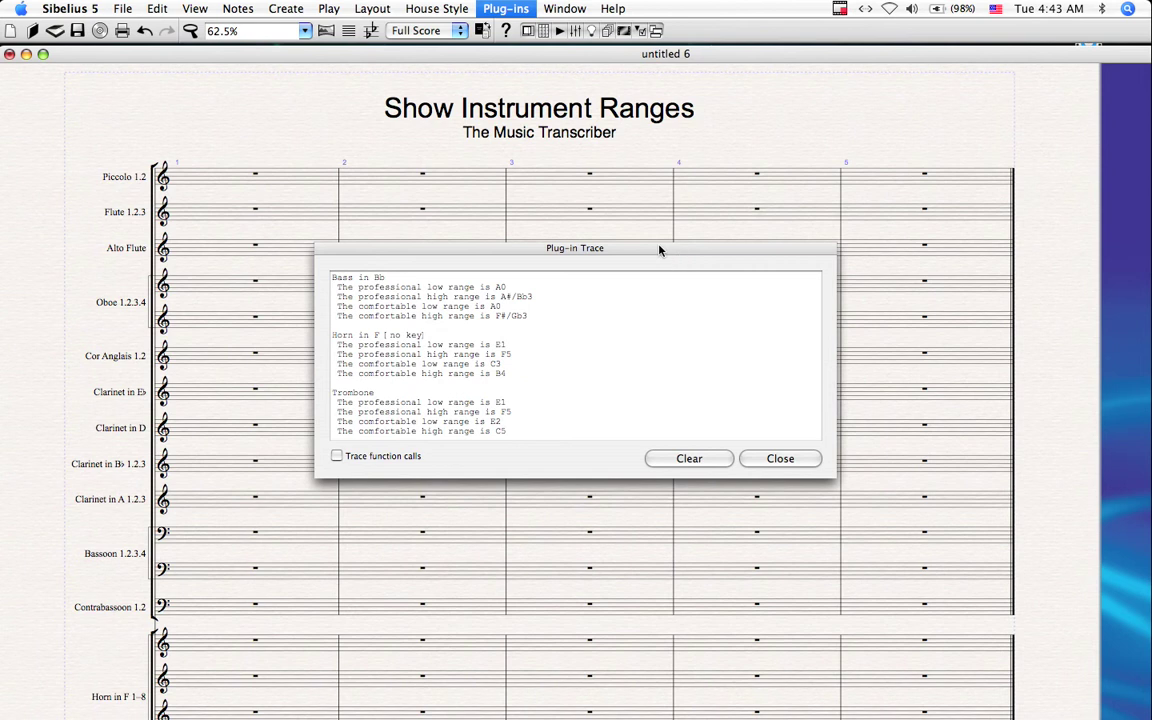
Step: Move the Plug-in Trace window higher and scroll its range listing to the end and back
mouse_move(653, 249)
left_mouse_down()
mouse_move(656, 200)
mouse_move(642, 181)
left_mouse_up()
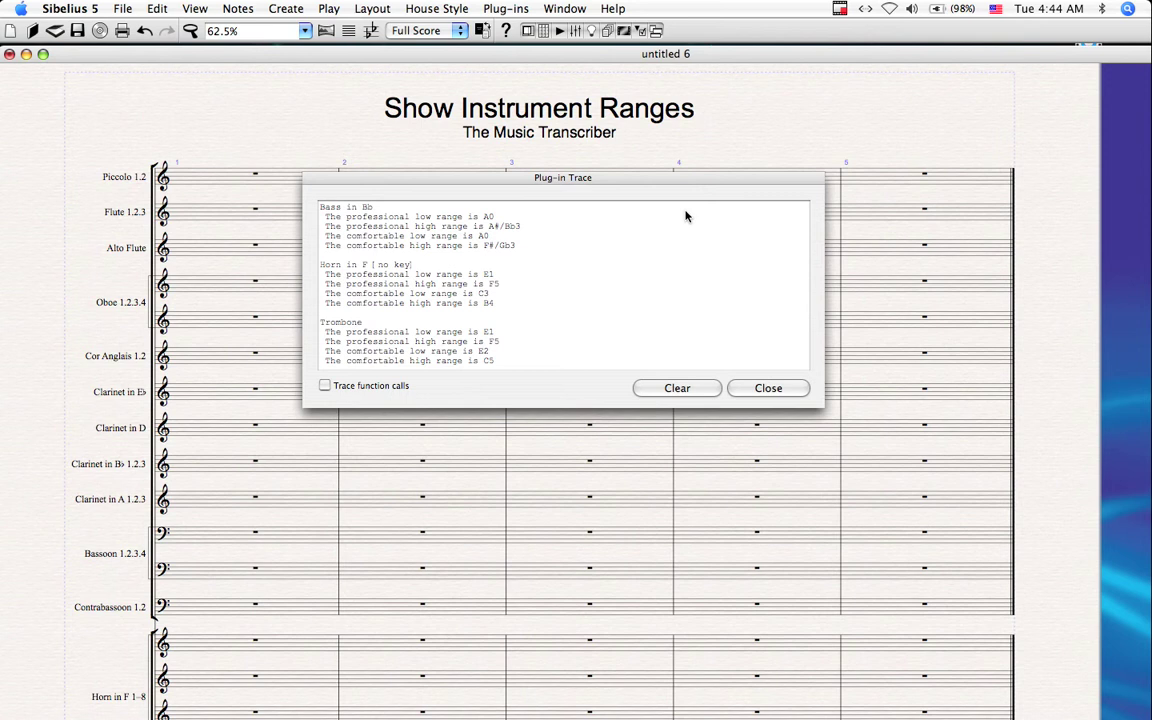
scroll(539, 240, "down", 10)
left_click(539, 240)
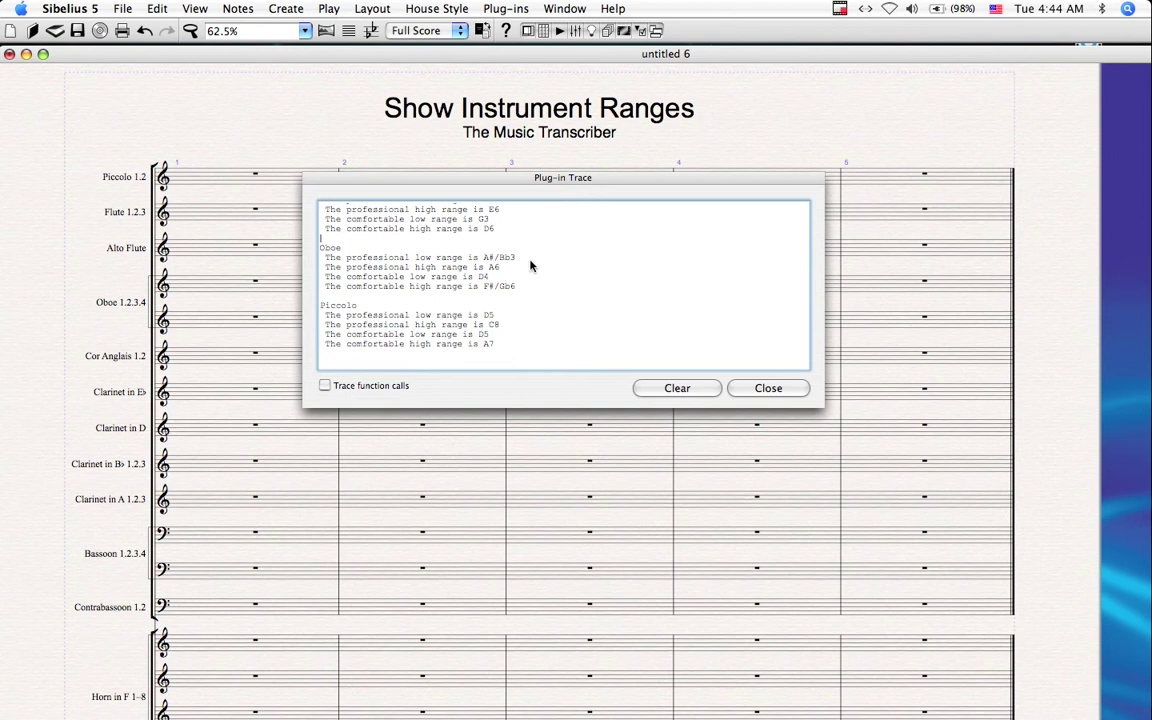
scroll(468, 243, "up", 15)
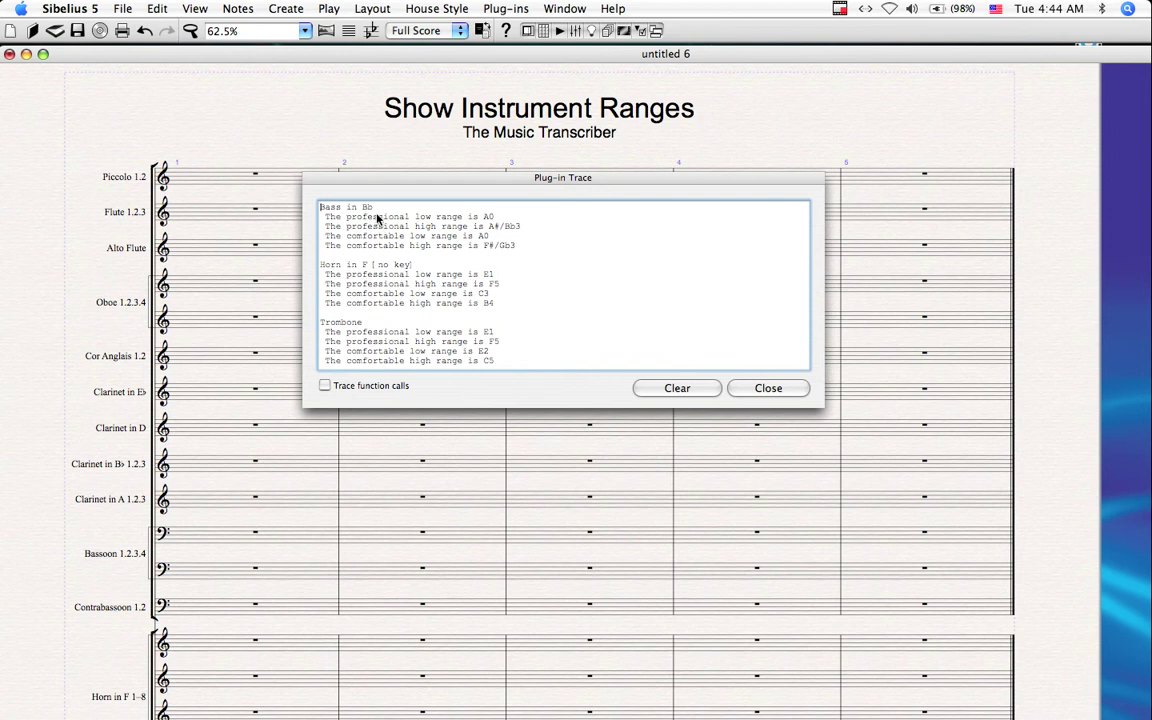
Step: Highlight the four Bass in Bb range lines, ending with comfortable high F#/Gb3
mouse_move(374, 208)
left_mouse_down()
mouse_move(319, 208)
mouse_move(493, 216)
left_mouse_up()
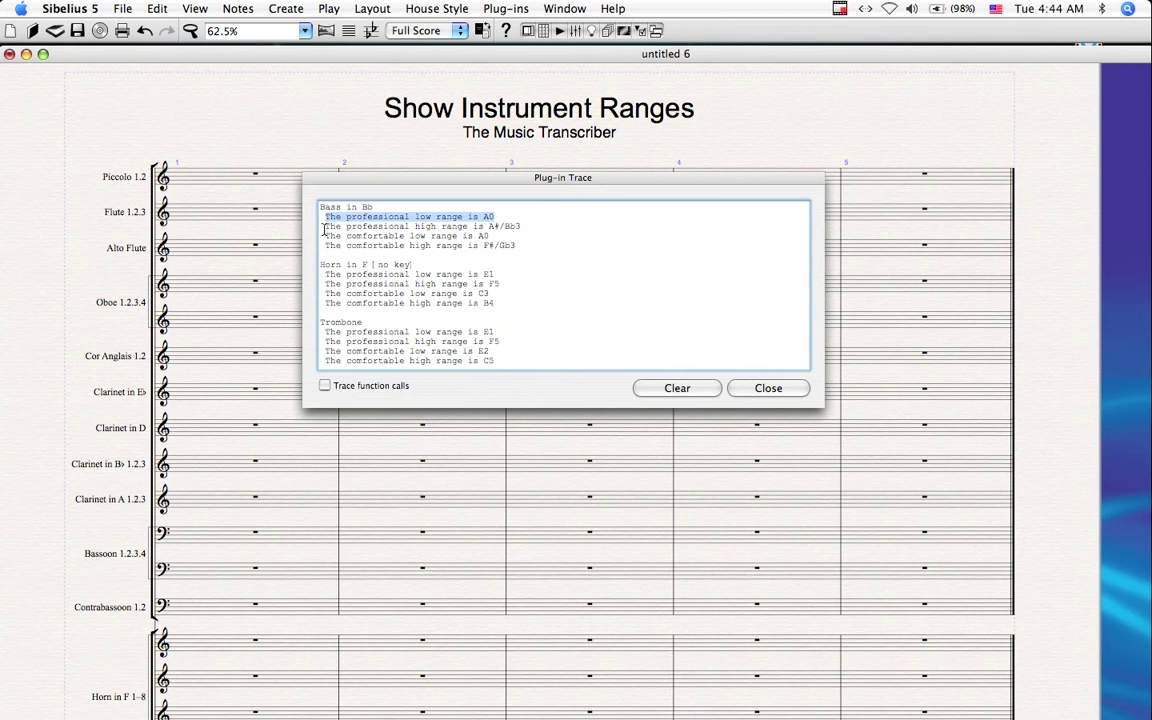
left_click_drag(326, 226, 522, 228)
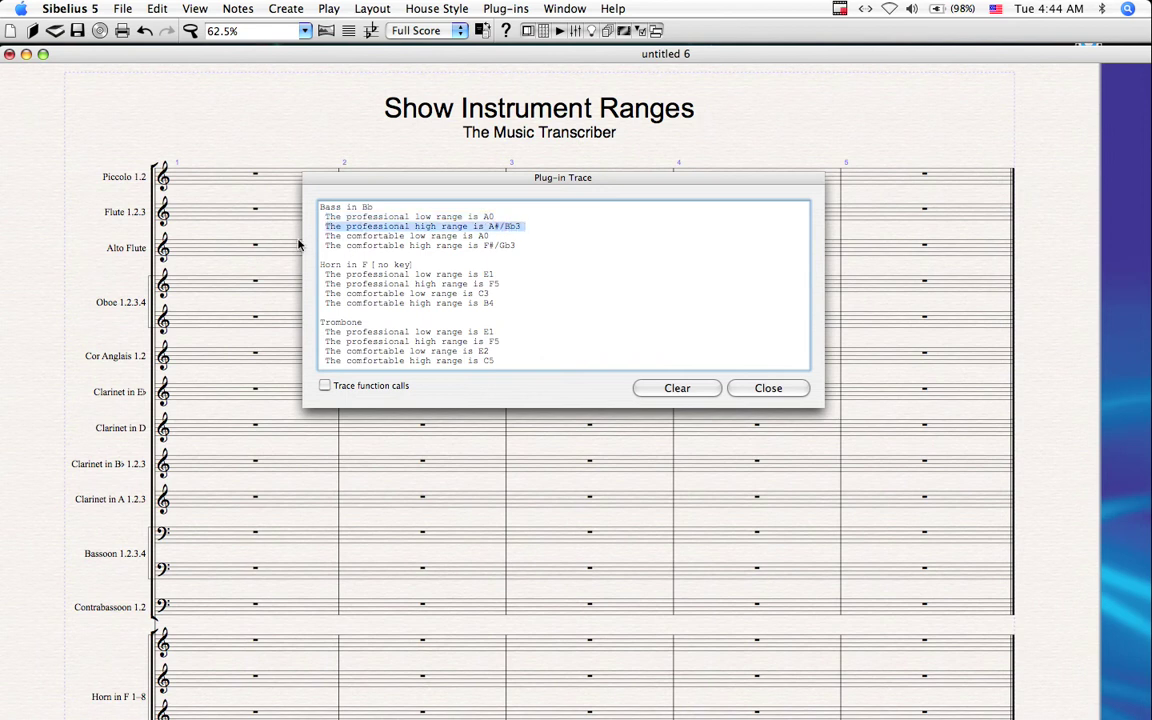
left_click_drag(347, 236, 489, 237)
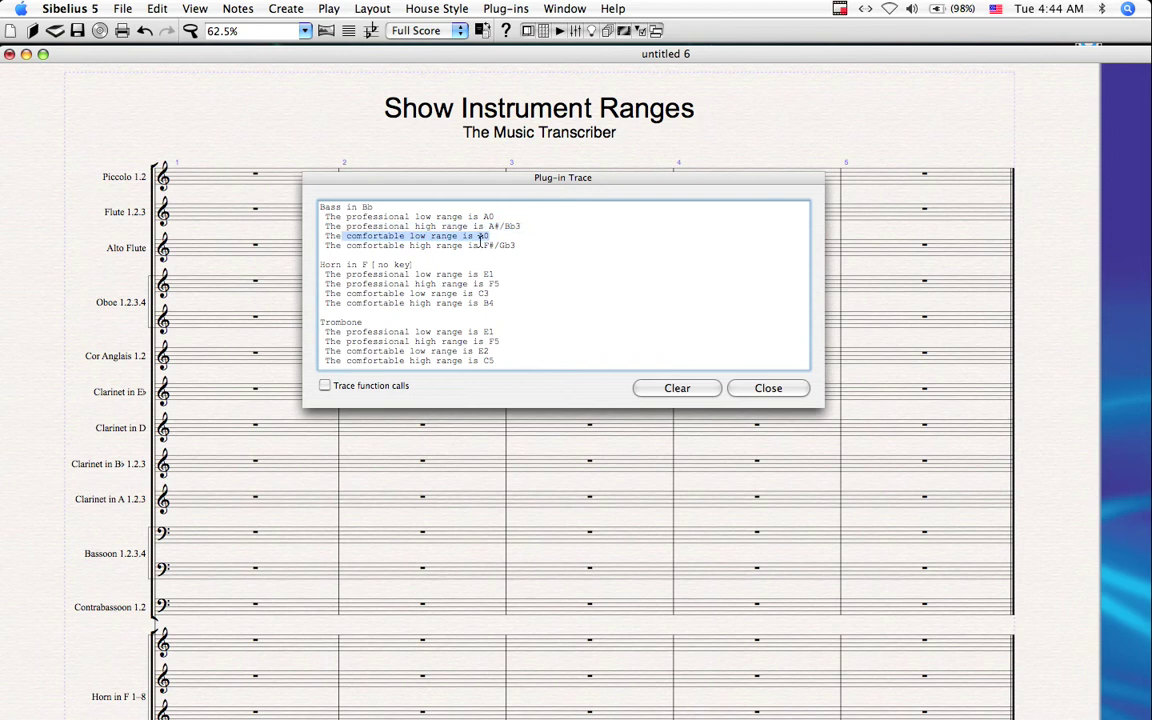
left_click_drag(326, 246, 516, 246)
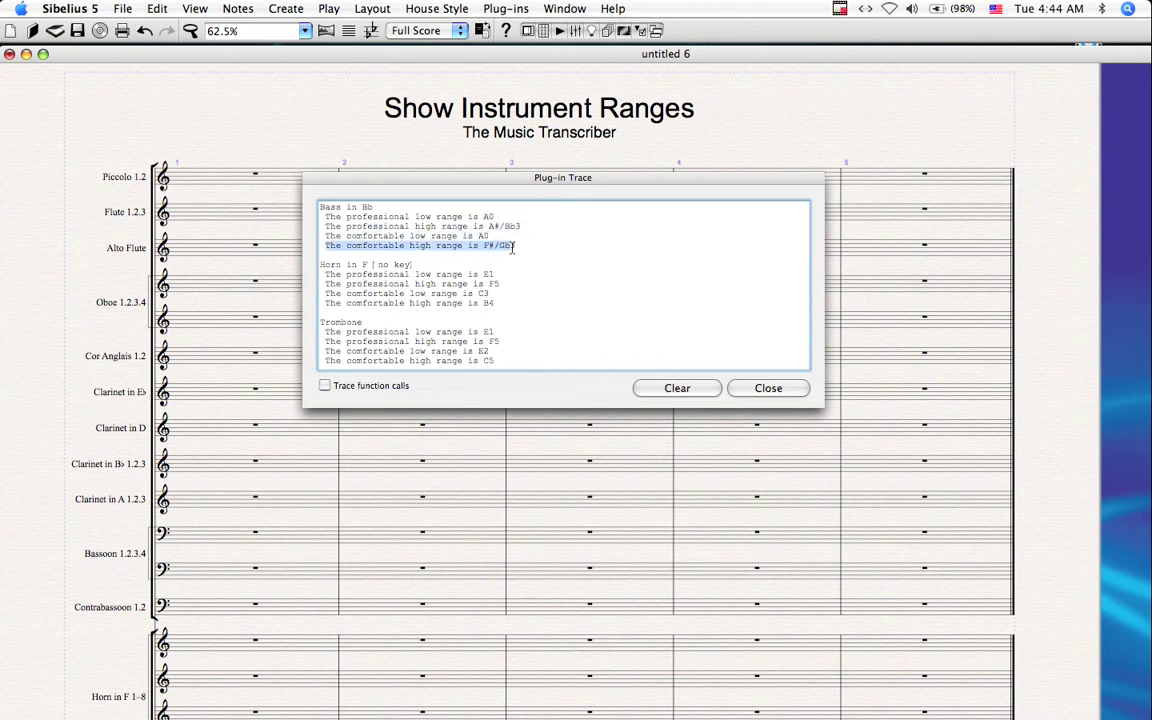
Step: Highlight the Horn in F heading and professional low range, then clear the trace output
left_click(334, 261)
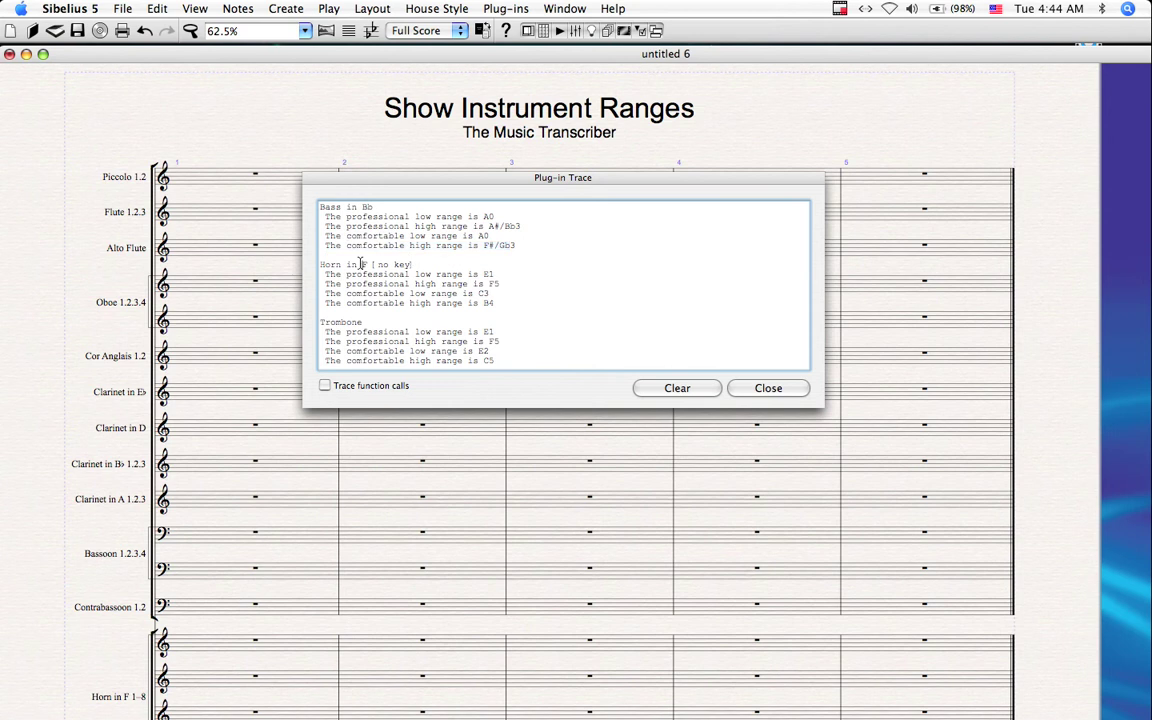
left_click_drag(321, 265, 412, 265)
left_click_drag(324, 274, 393, 279)
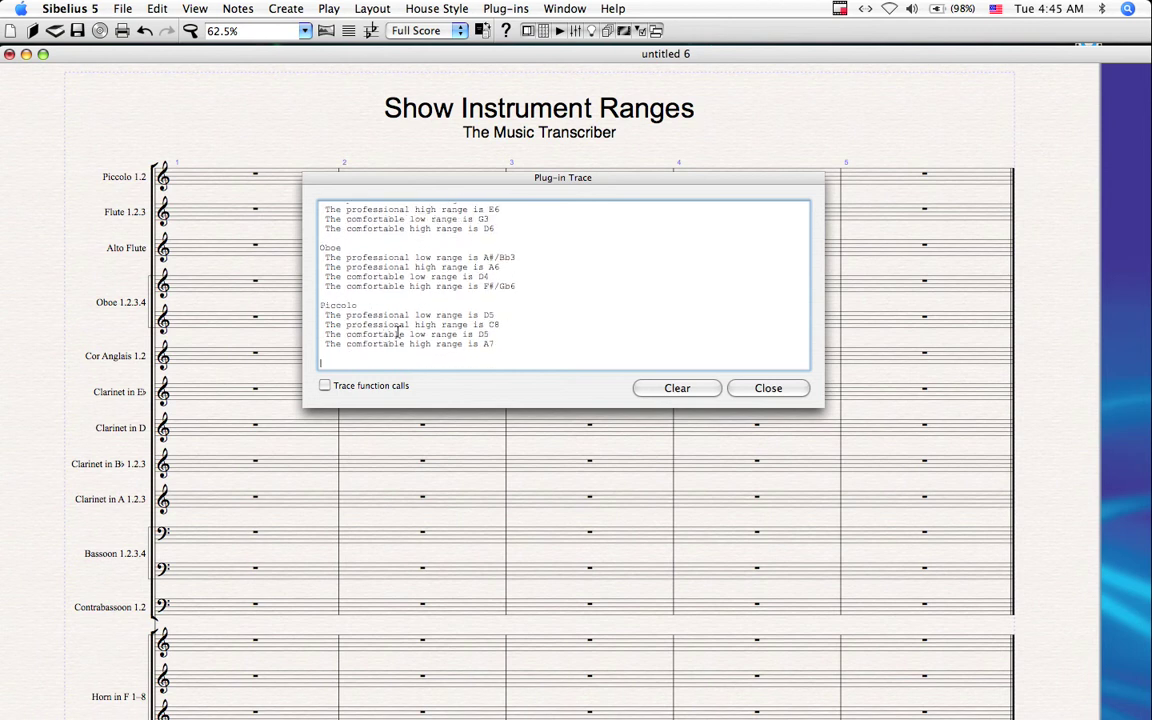
left_click(677, 388)
Step: Close the trace window and select bar 1 of the Piccolo staff
left_click(768, 388)
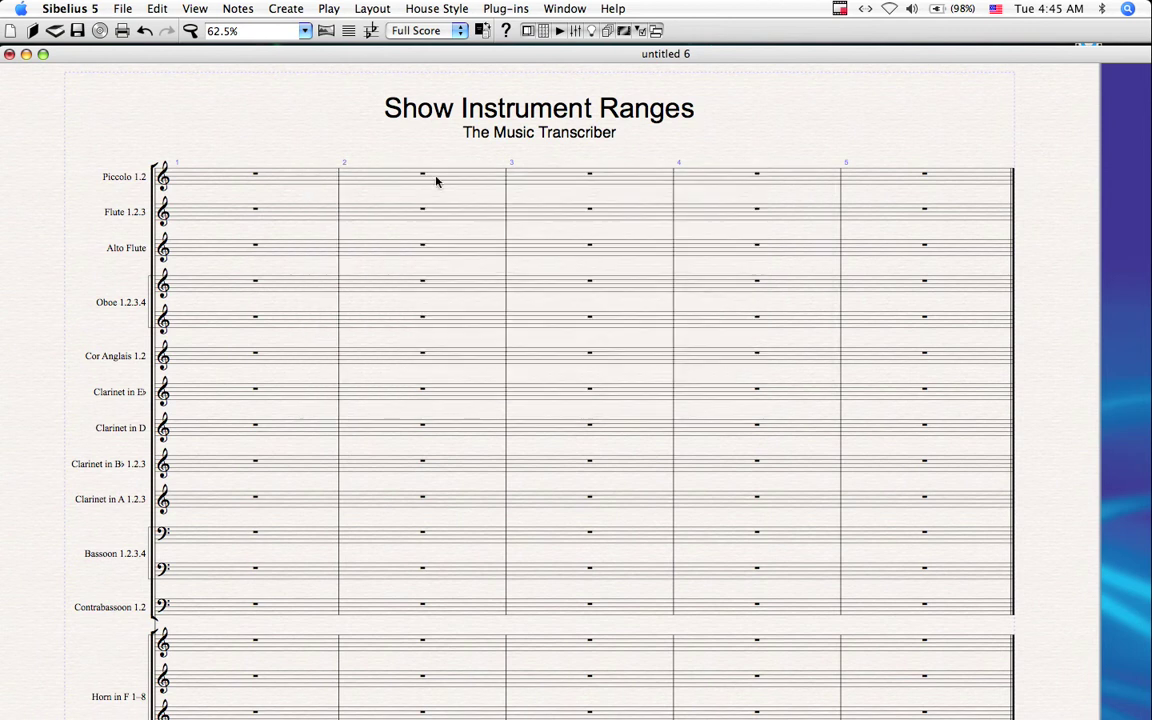
left_click_drag(329, 179, 350, 267)
left_click_drag(303, 226, 311, 262)
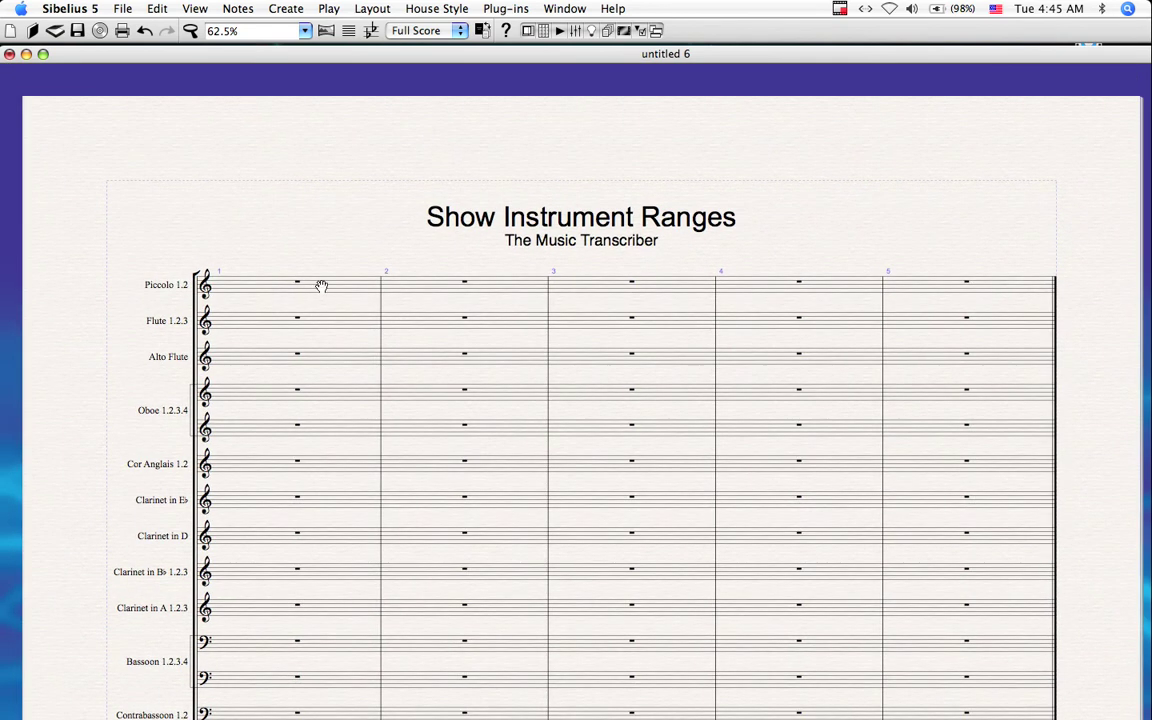
left_click(320, 287)
scroll(316, 245, "up", 2)
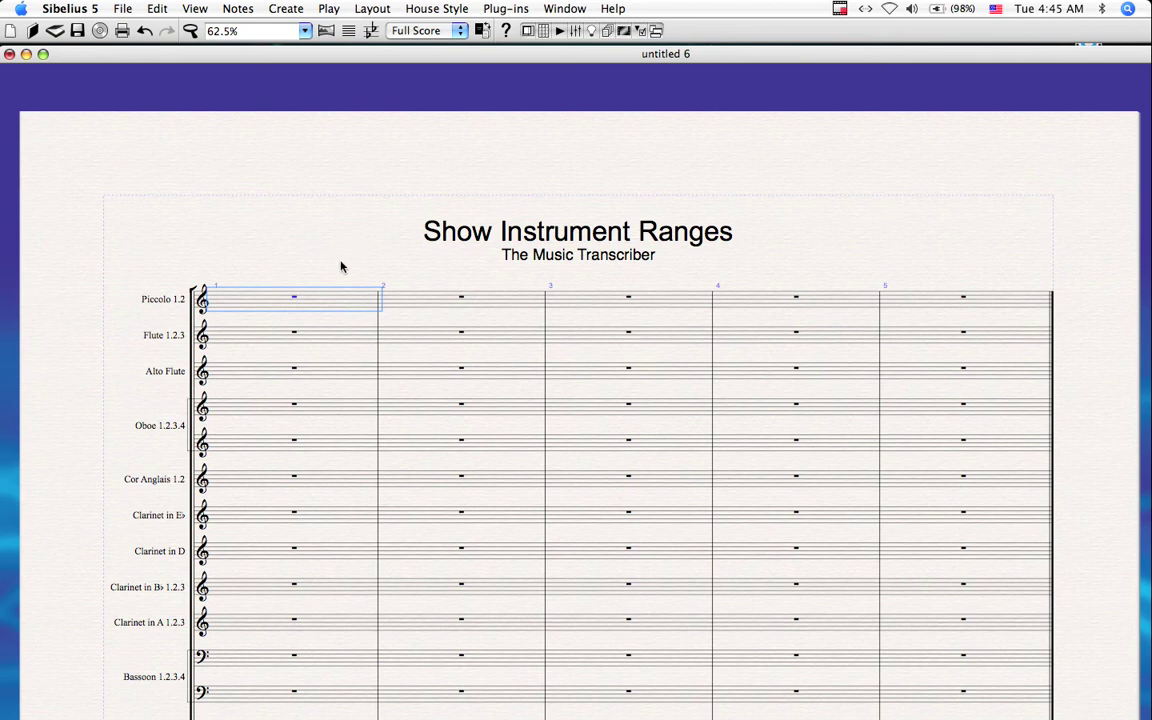
scroll(300, 269, "up", 3)
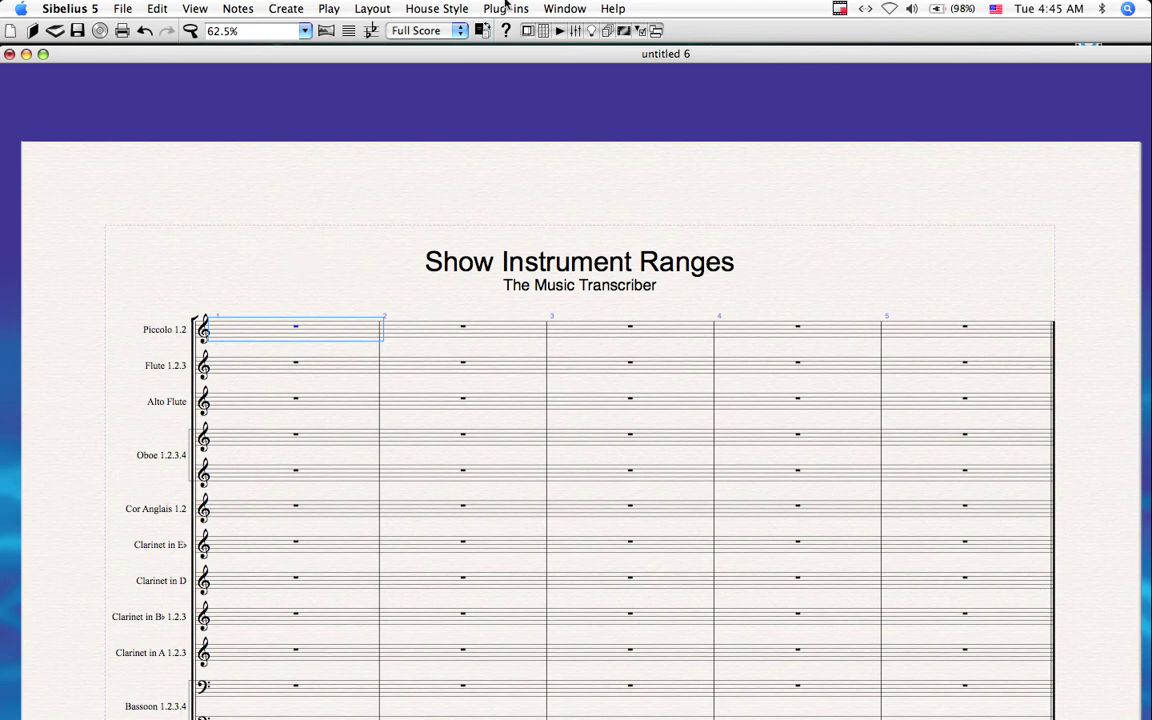
Step: Run Show Instrument Ranges on Selected Instruments only
left_click(506, 8)
mouse_move(512, 140)
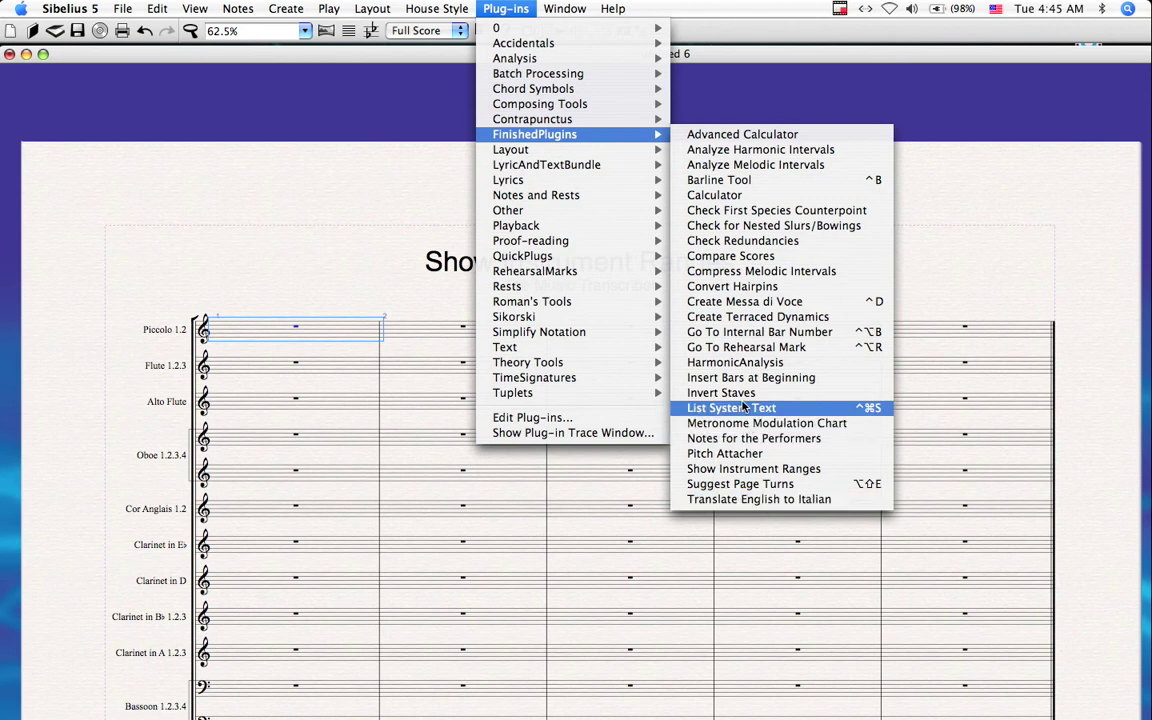
left_click(745, 468)
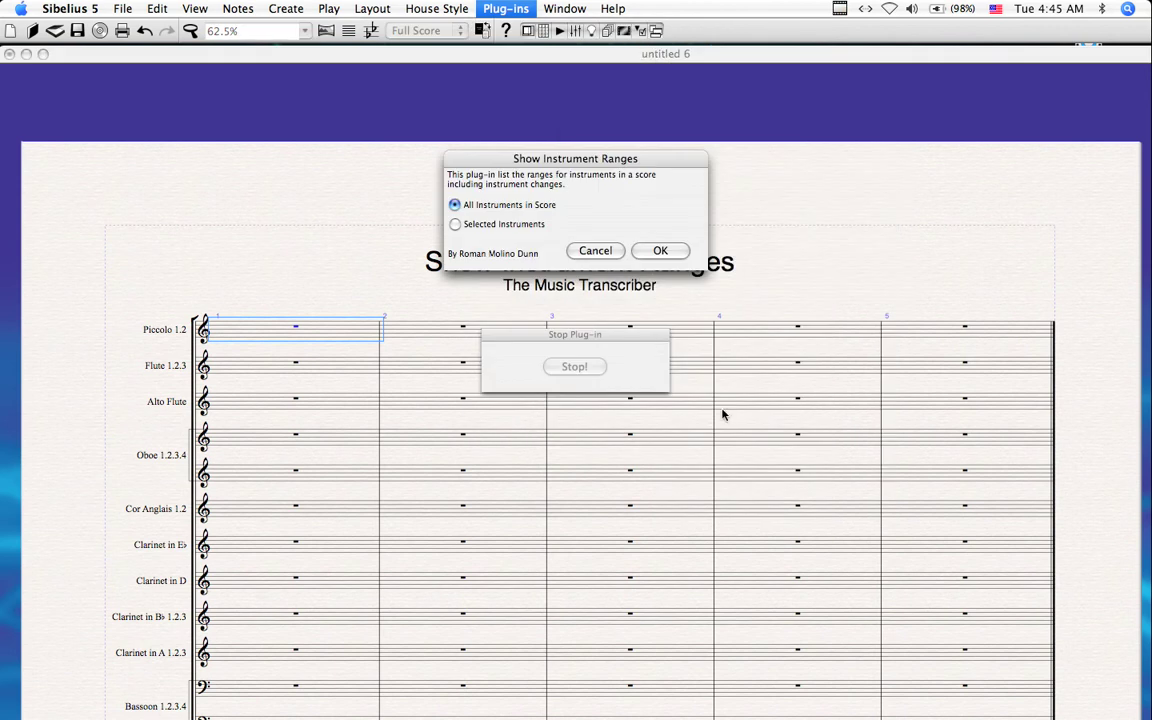
left_click(489, 226)
left_click(658, 252)
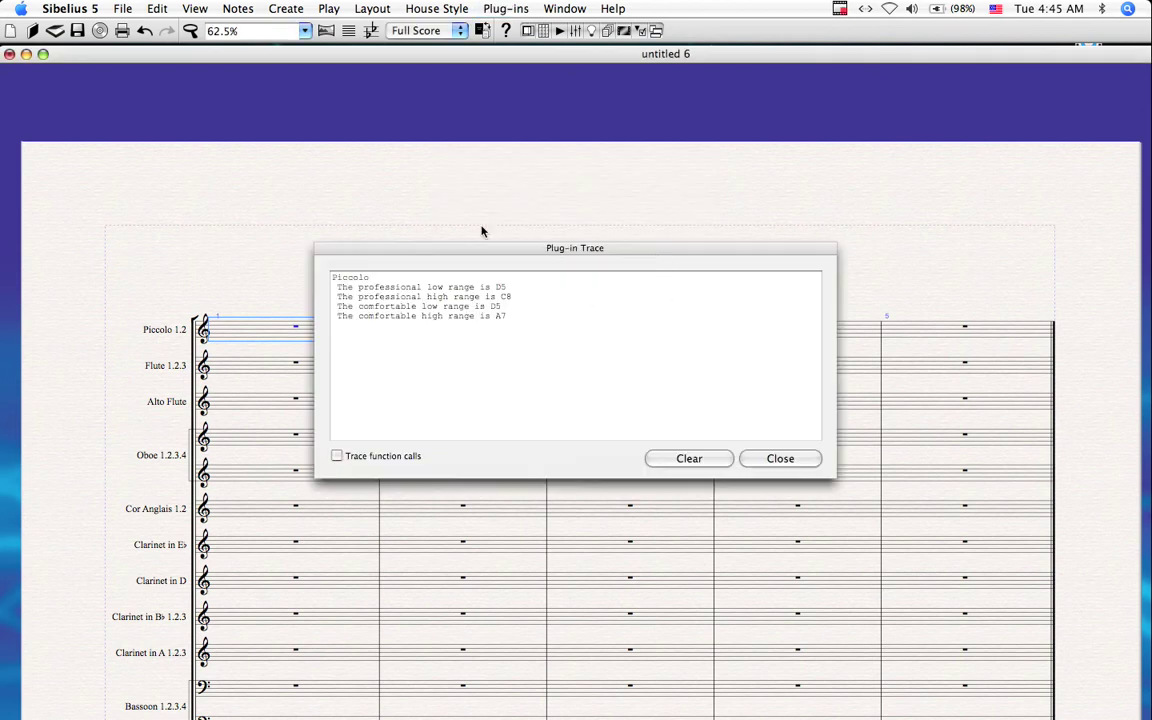
Step: Review the Piccolo low and high range lines, then clear and close the Plug-in Trace
left_click_drag(415, 252, 575, 243)
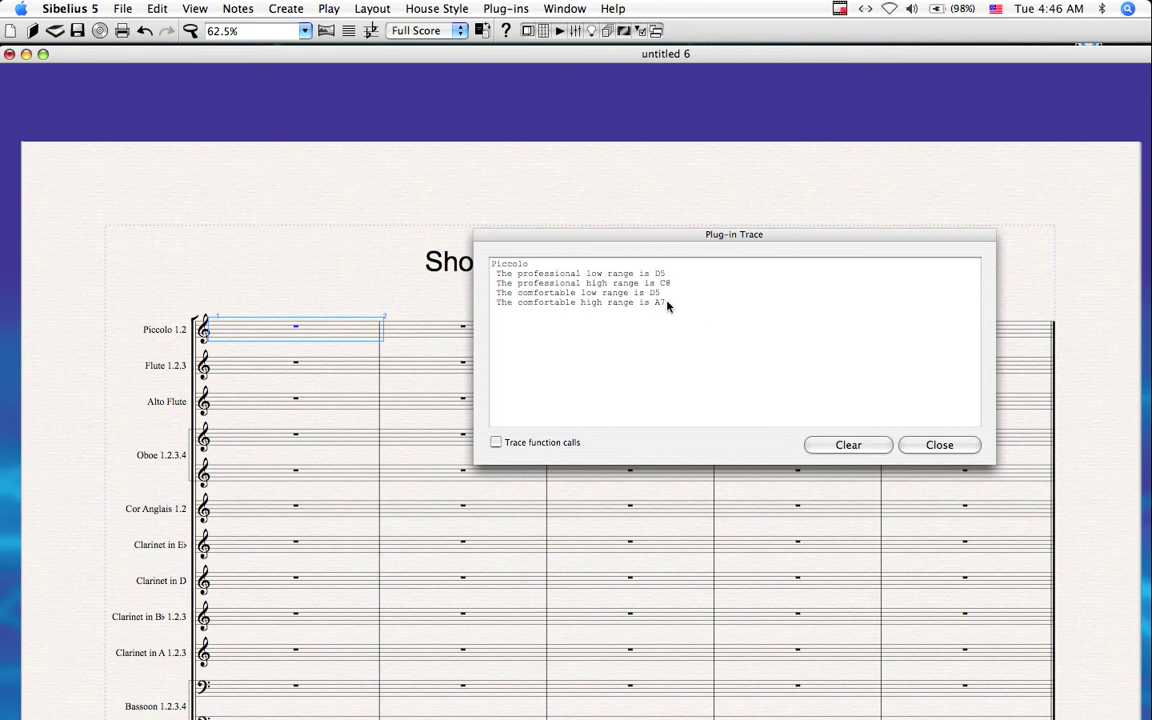
left_click_drag(665, 294, 497, 293)
left_click_drag(667, 273, 497, 273)
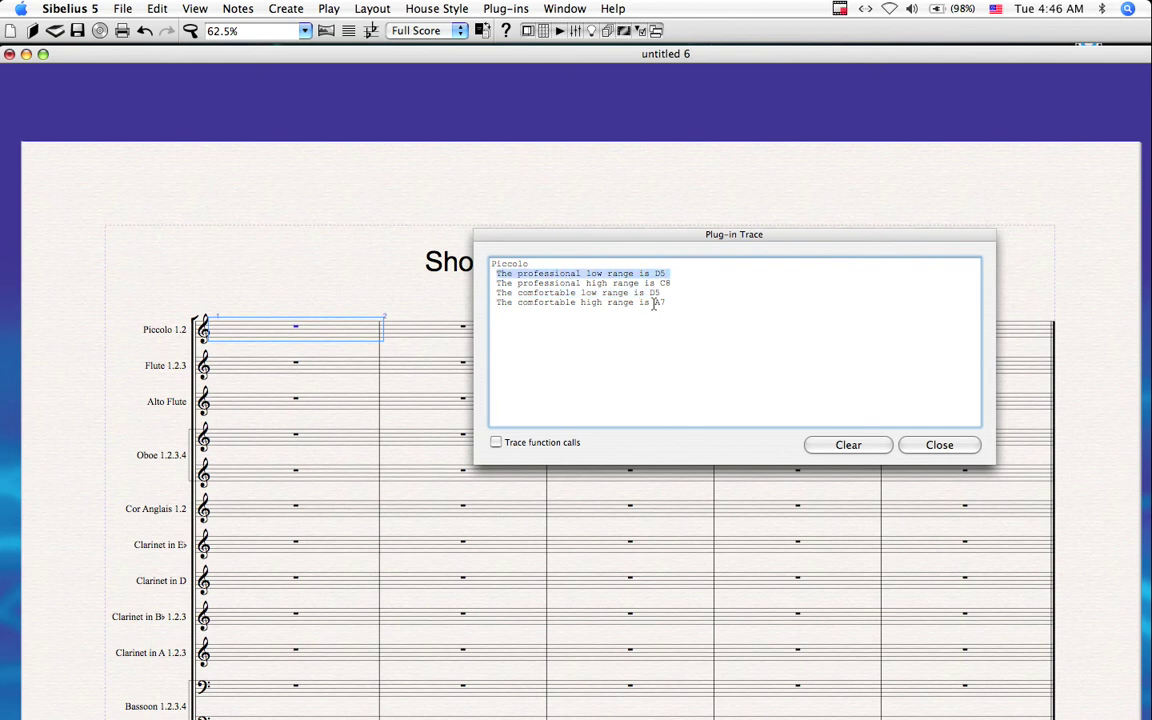
left_click_drag(668, 303, 487, 305)
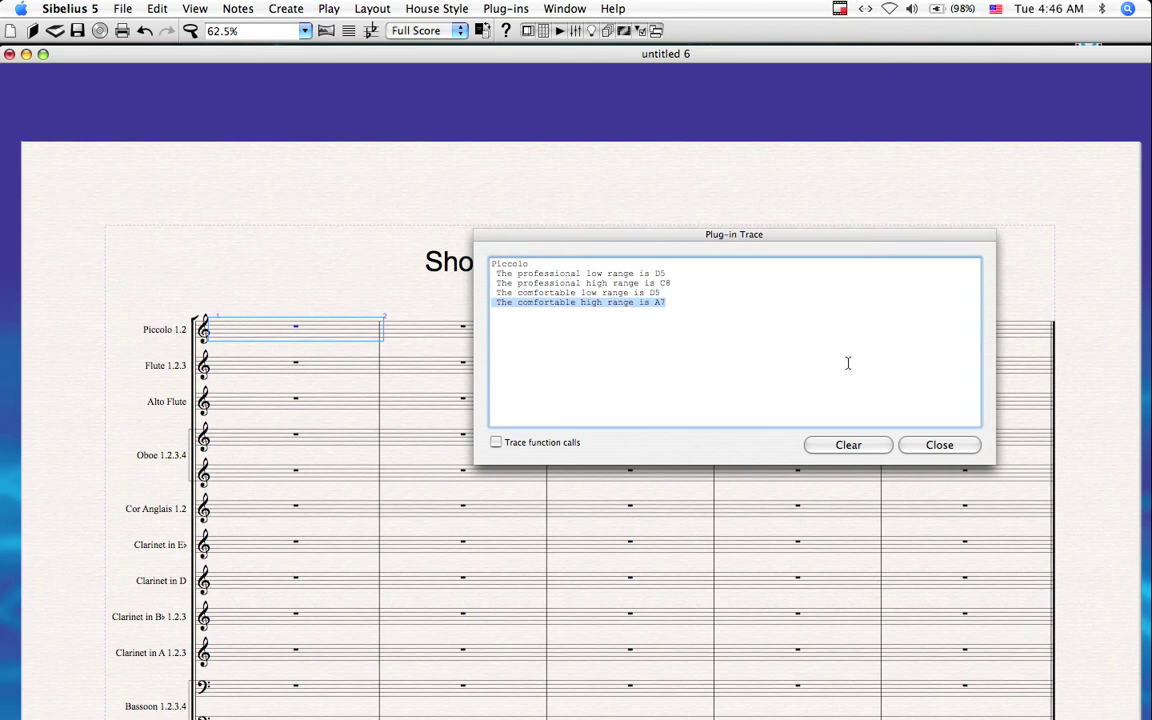
left_click(848, 445)
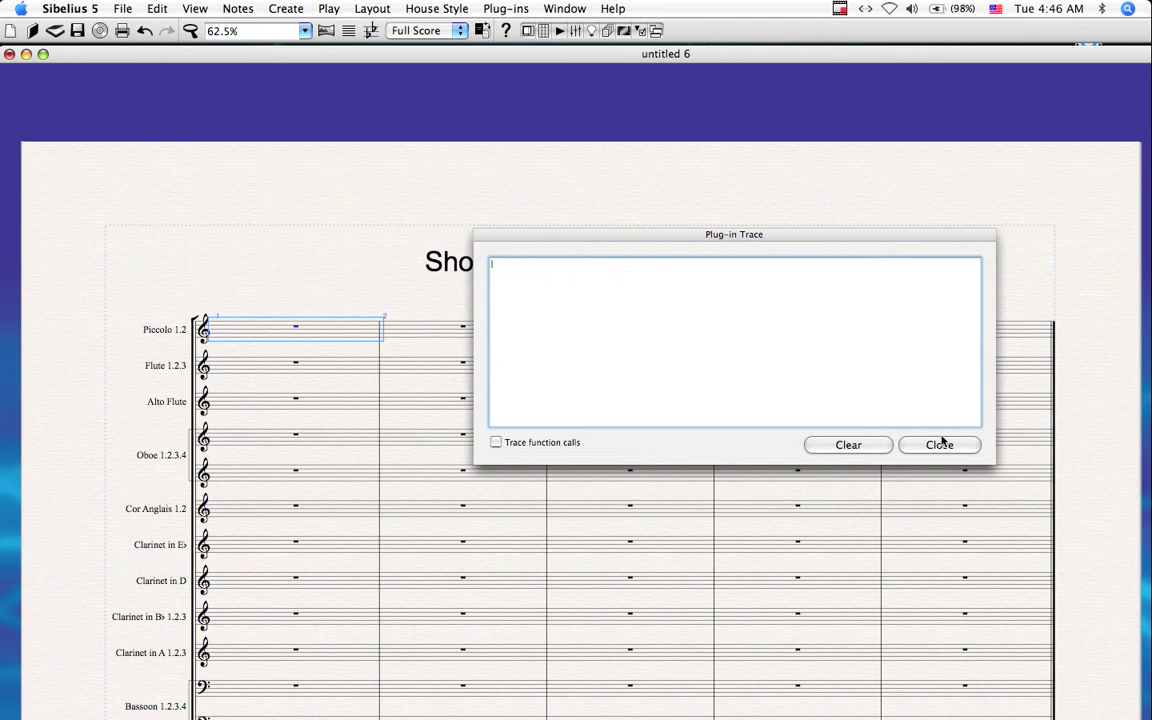
left_click(945, 445)
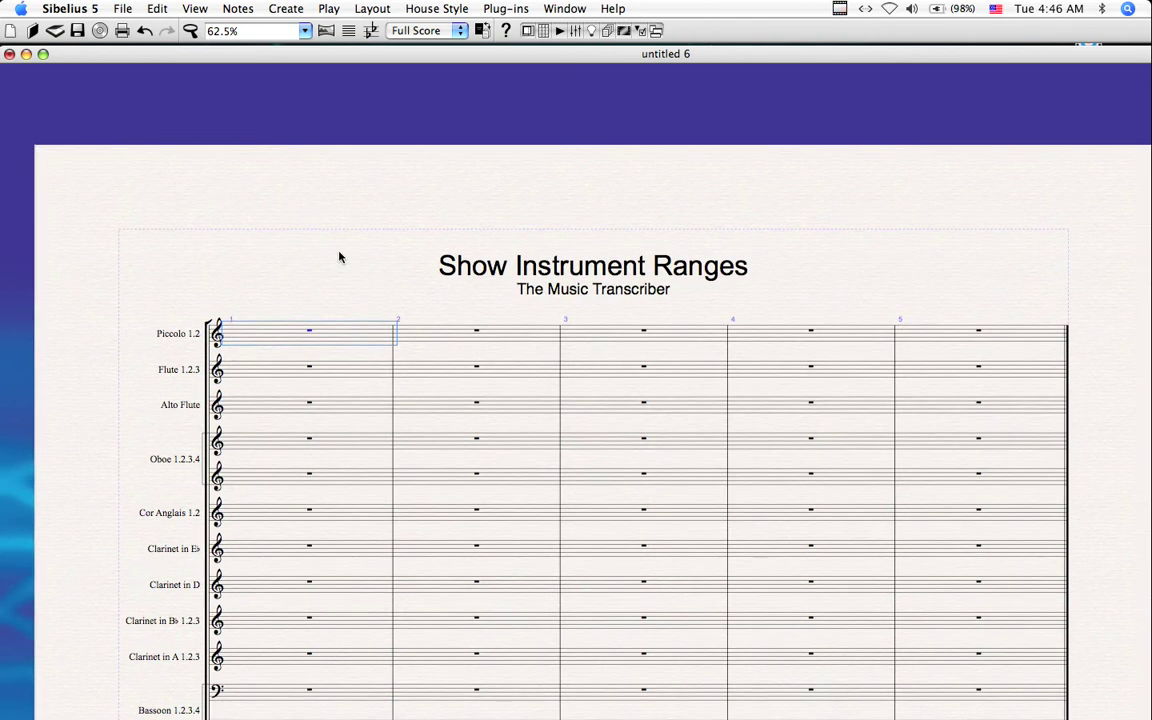
Step: Dismiss the Create menu, deselect the Piccolo bar, and press I for Instruments
scroll(339, 257, "down", 2)
left_click(284, 9)
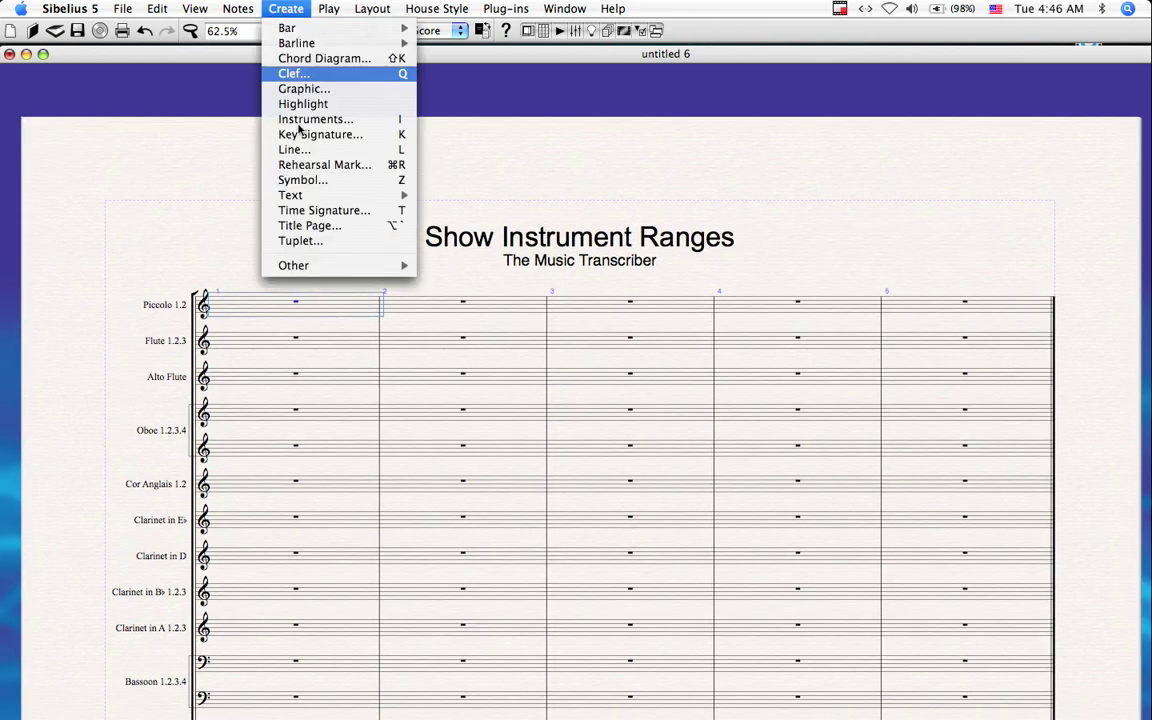
mouse_move(323, 265)
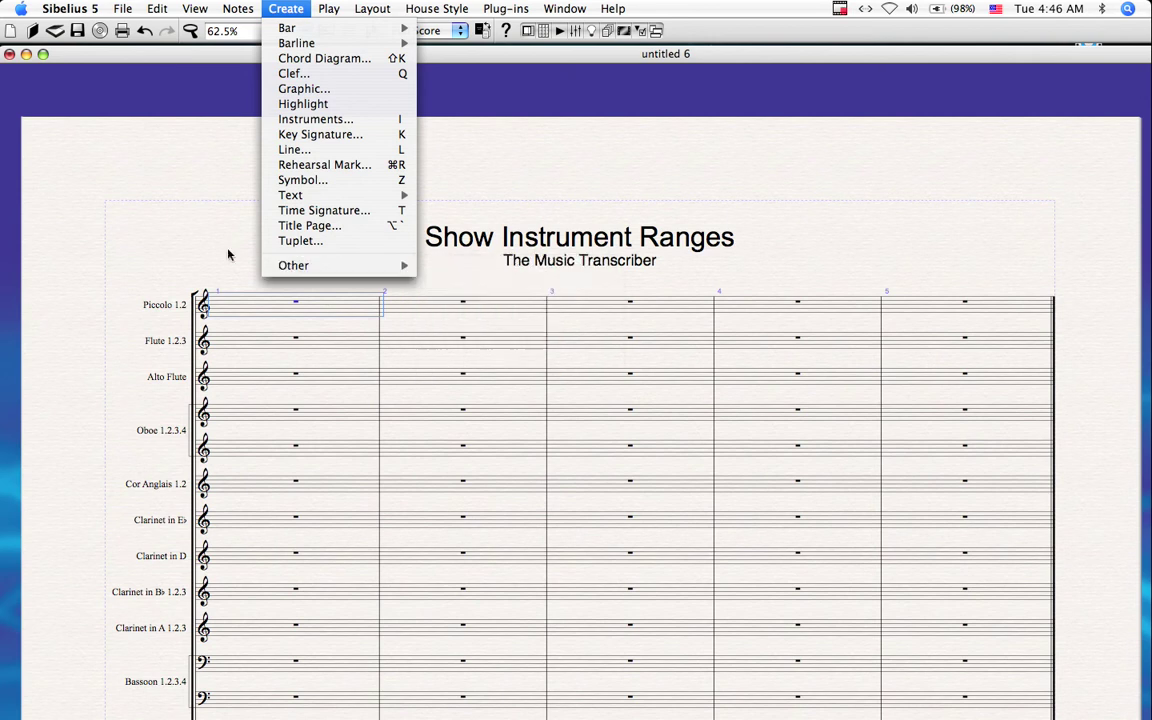
left_click(303, 309)
left_click(399, 320)
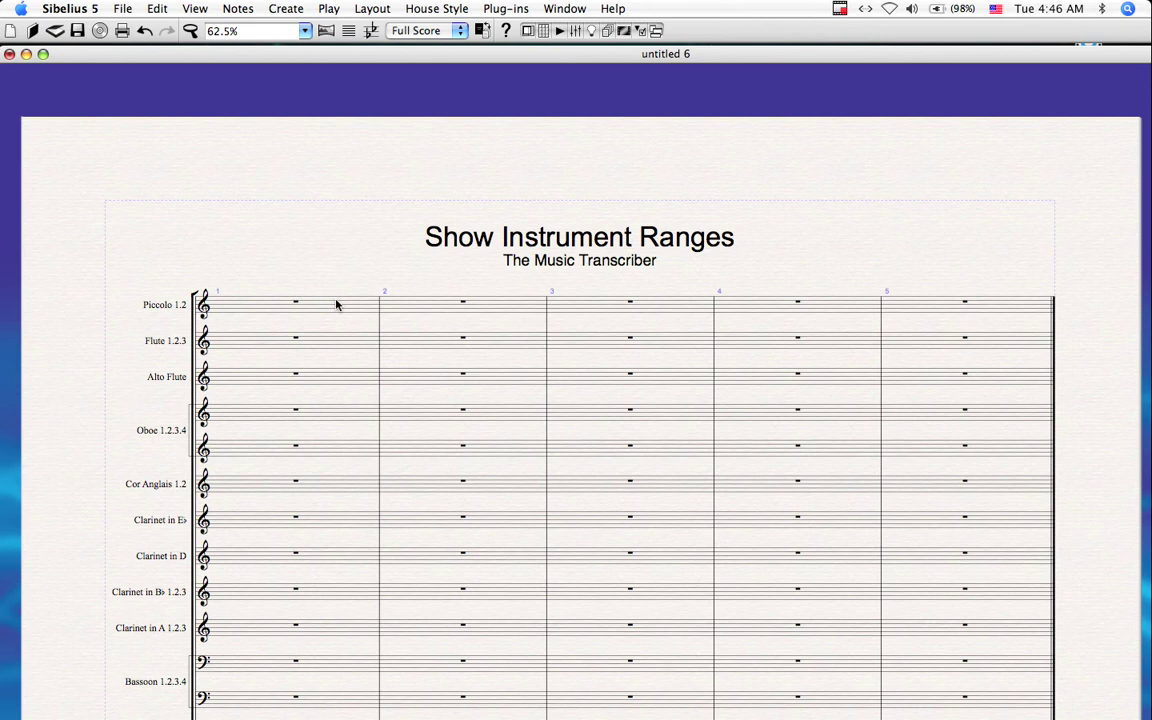
key("i")
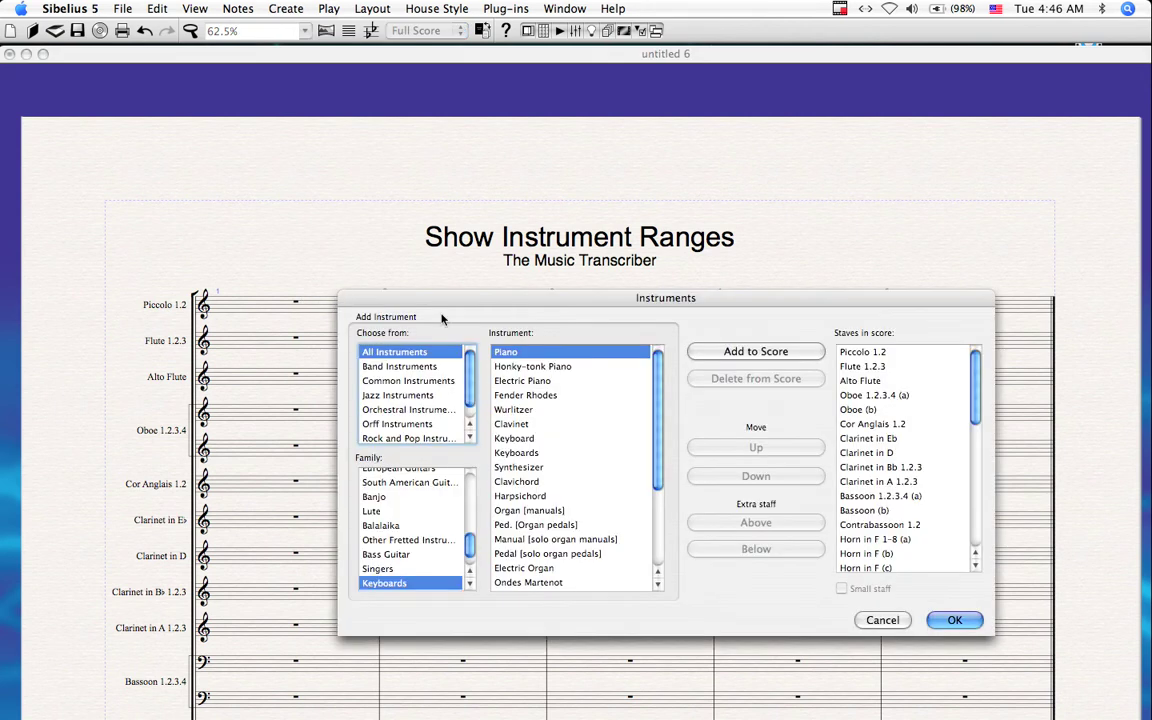
Step: Delete Piccolo 1.2 from the staves in the score and apply the change
left_click_drag(744, 295, 630, 145)
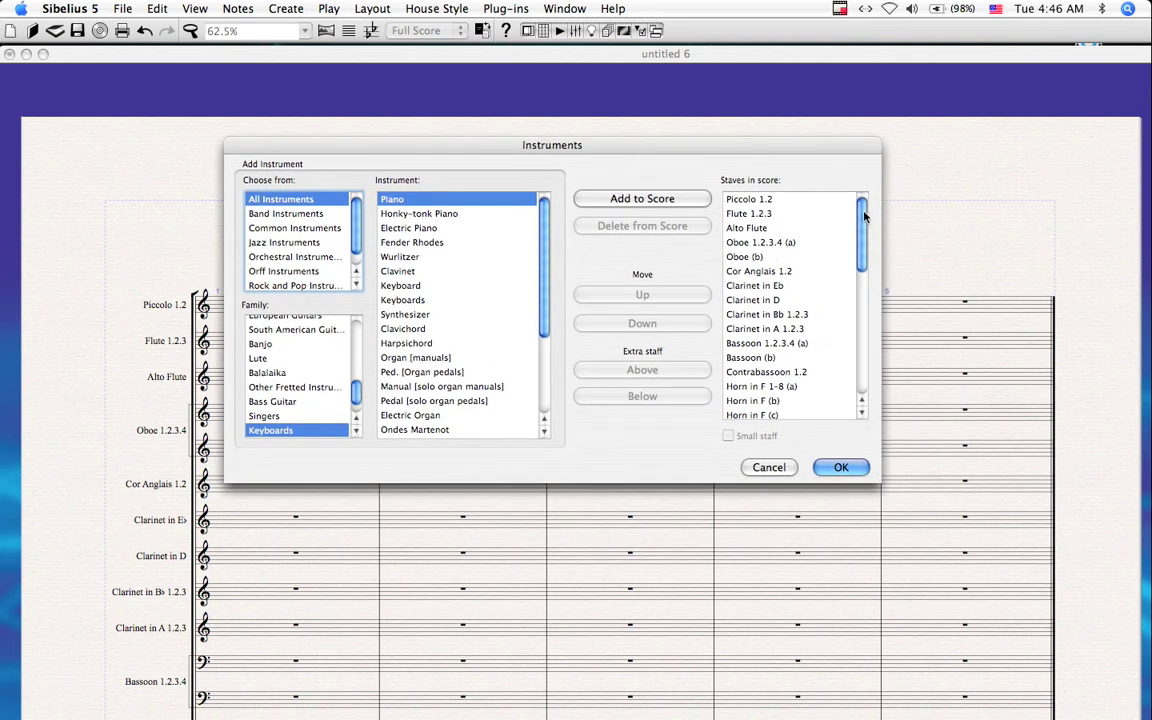
left_click_drag(862, 207, 862, 215)
left_click(760, 199)
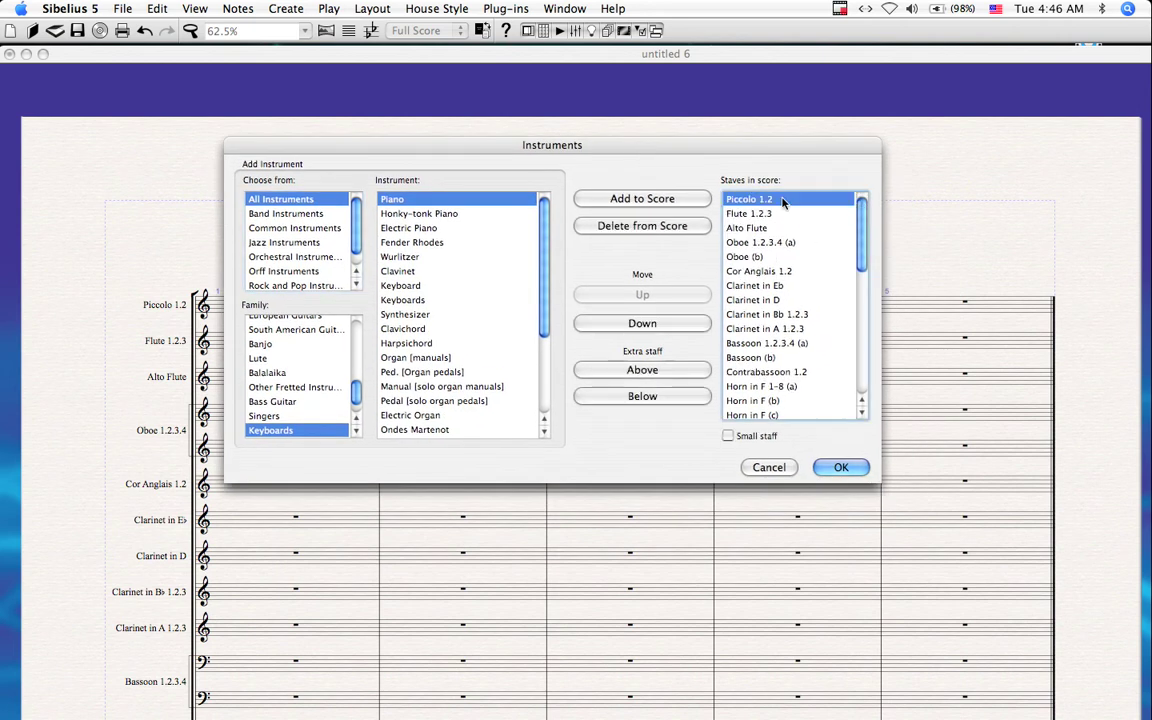
left_click(643, 227)
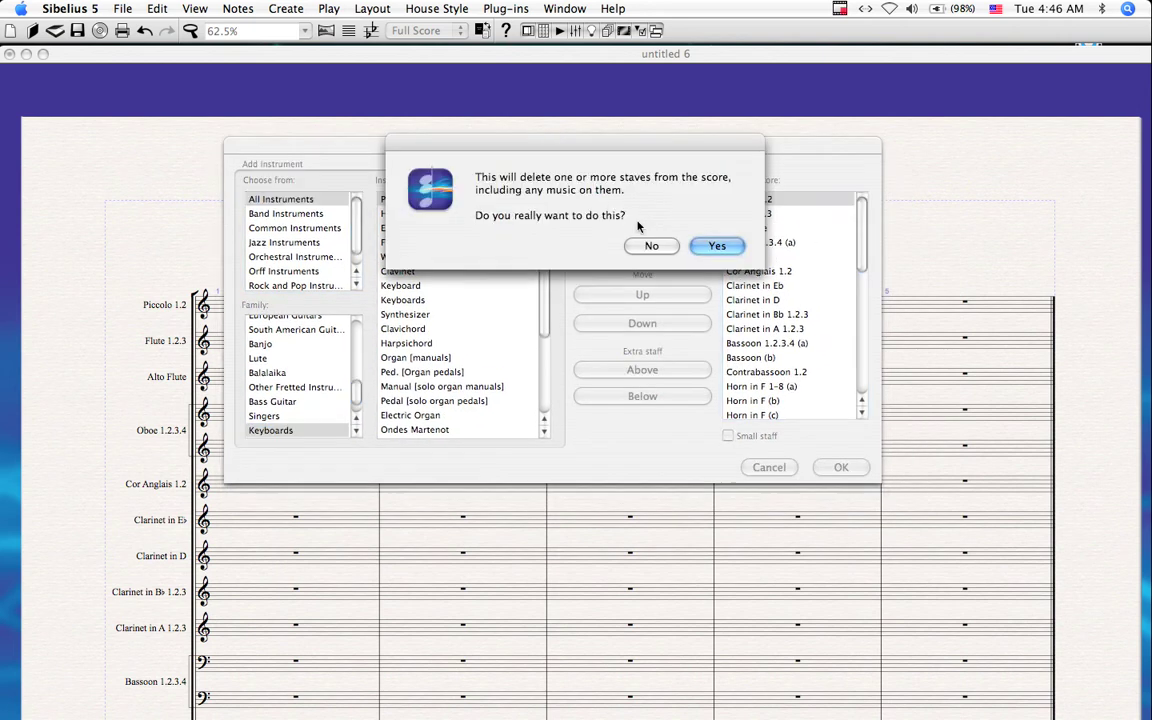
left_click(733, 247)
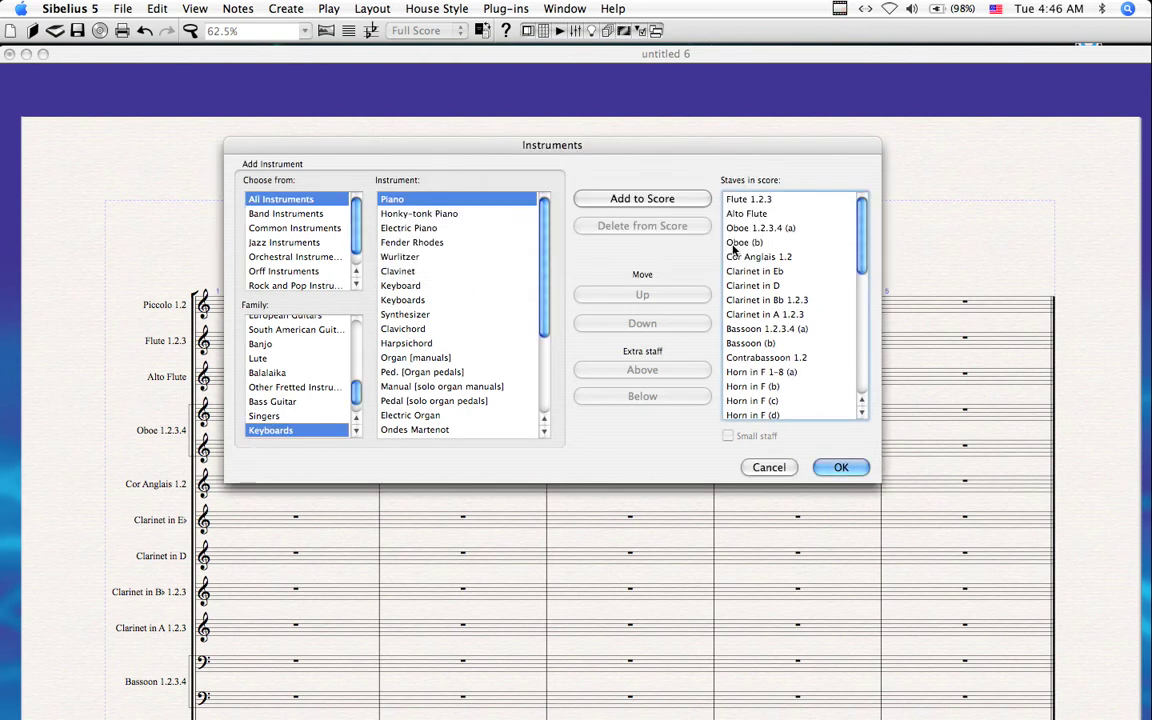
left_click(843, 467)
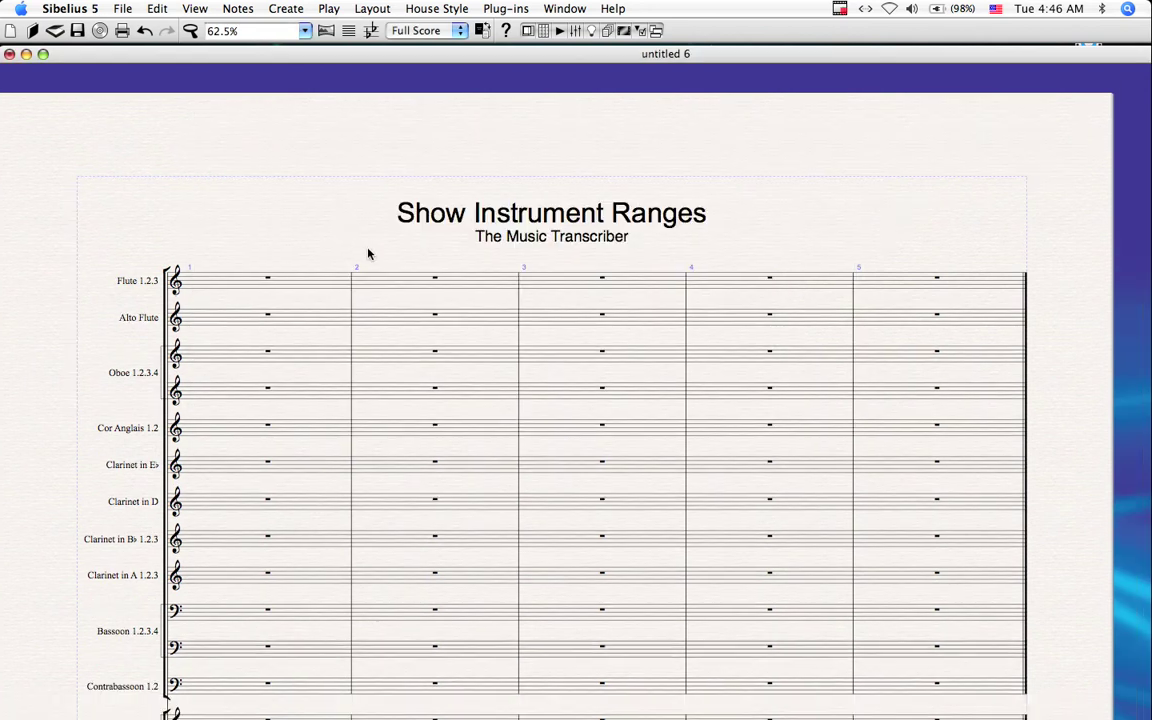
Step: Add a Woodwind > Piccolo instrument change at bar 3 of Flute 1.2.3
left_click(555, 283)
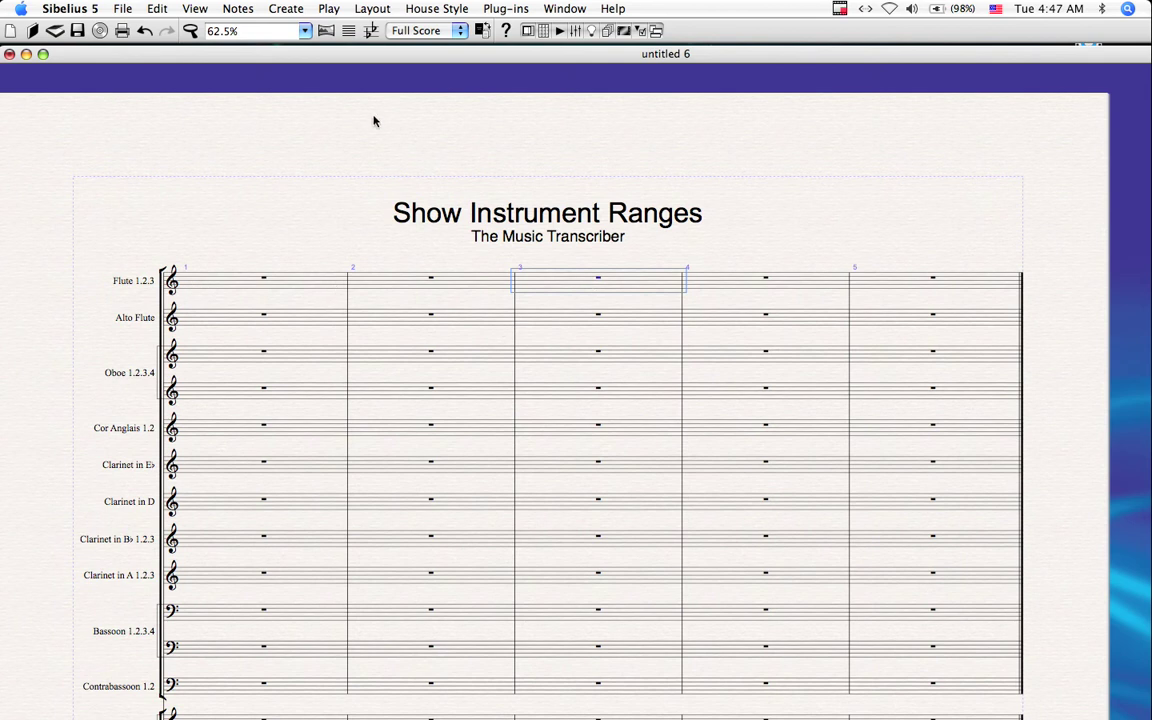
left_click(288, 10)
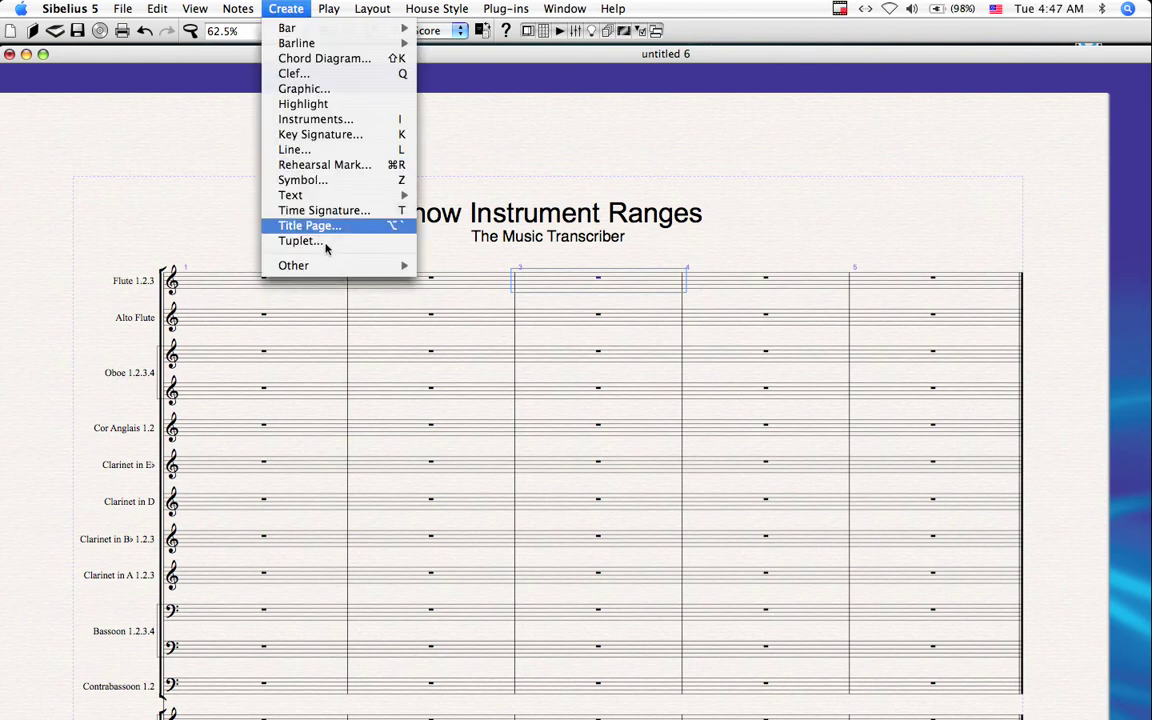
mouse_move(330, 265)
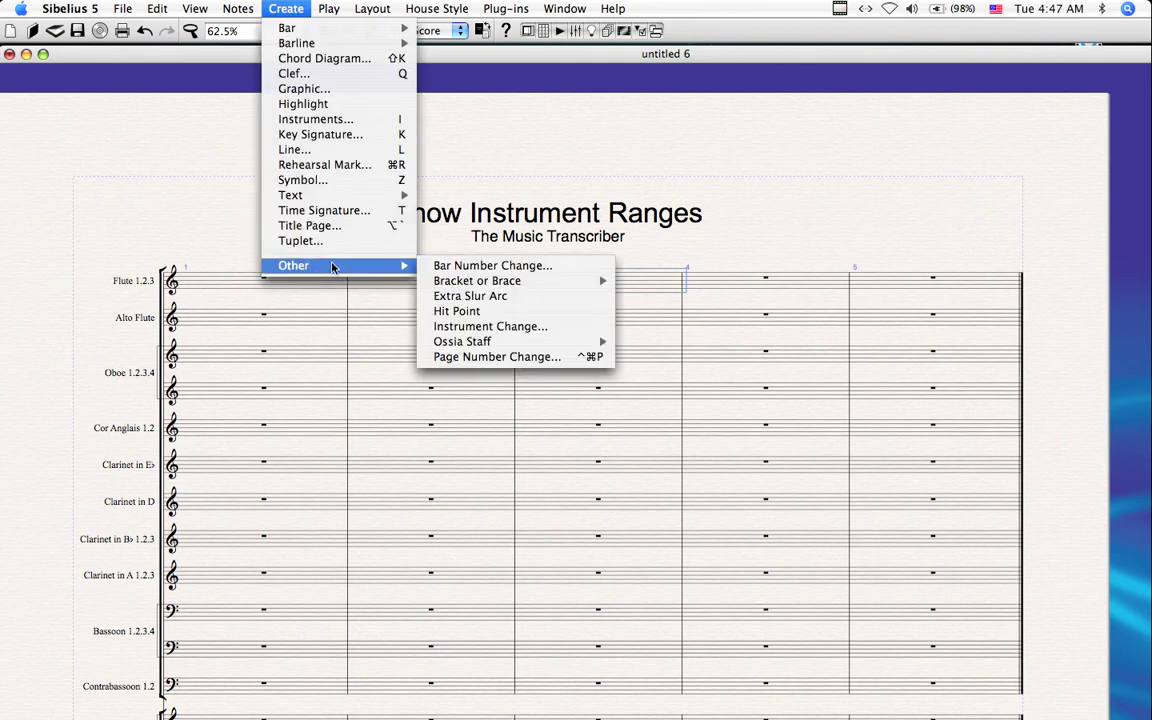
left_click(490, 326)
left_click_drag(604, 252, 607, 162)
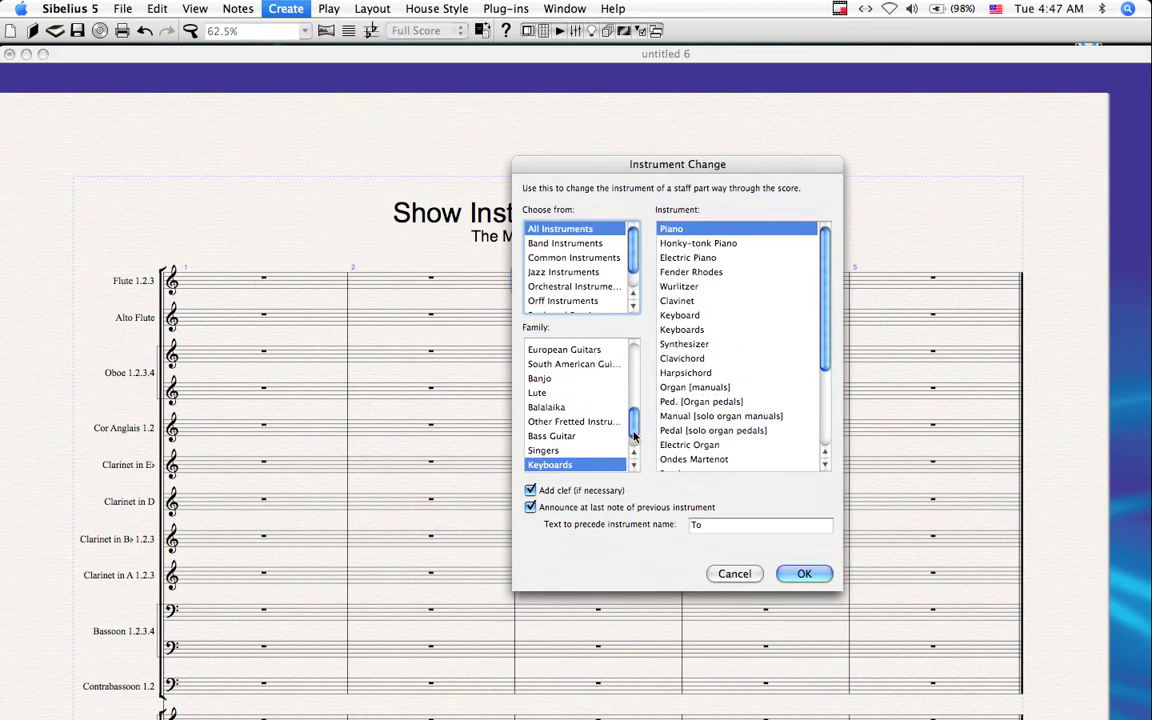
scroll(632, 395, "up", 4)
scroll(632, 395, "up", 4)
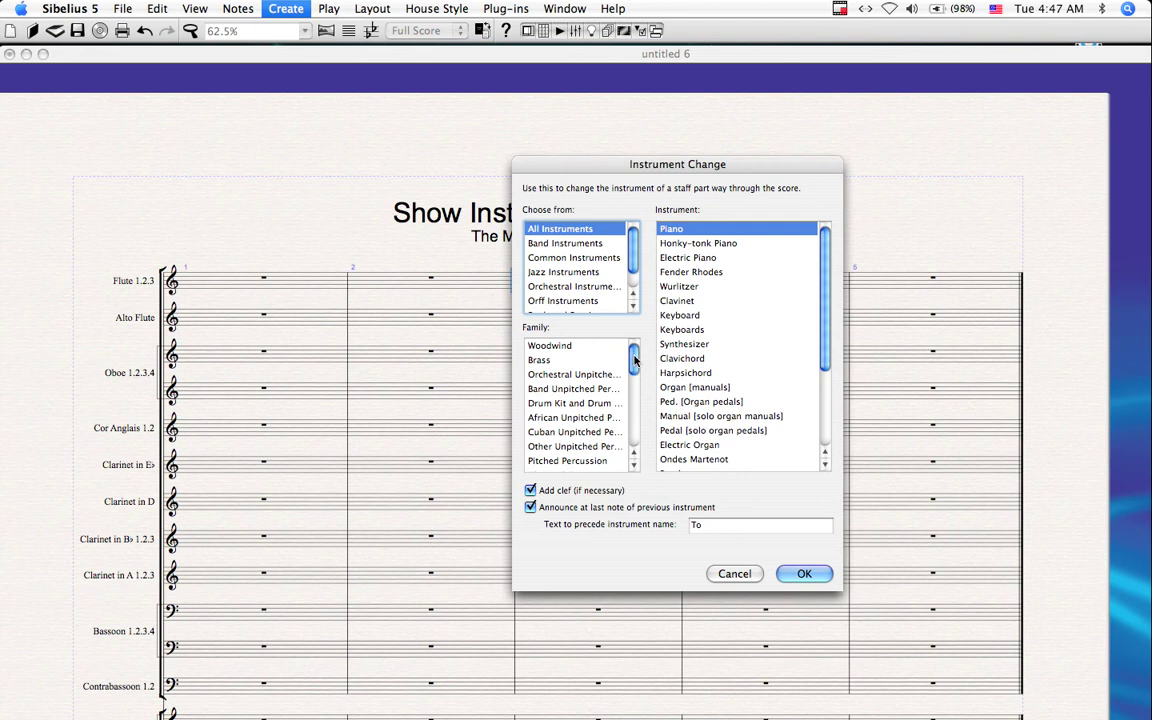
left_click(568, 346)
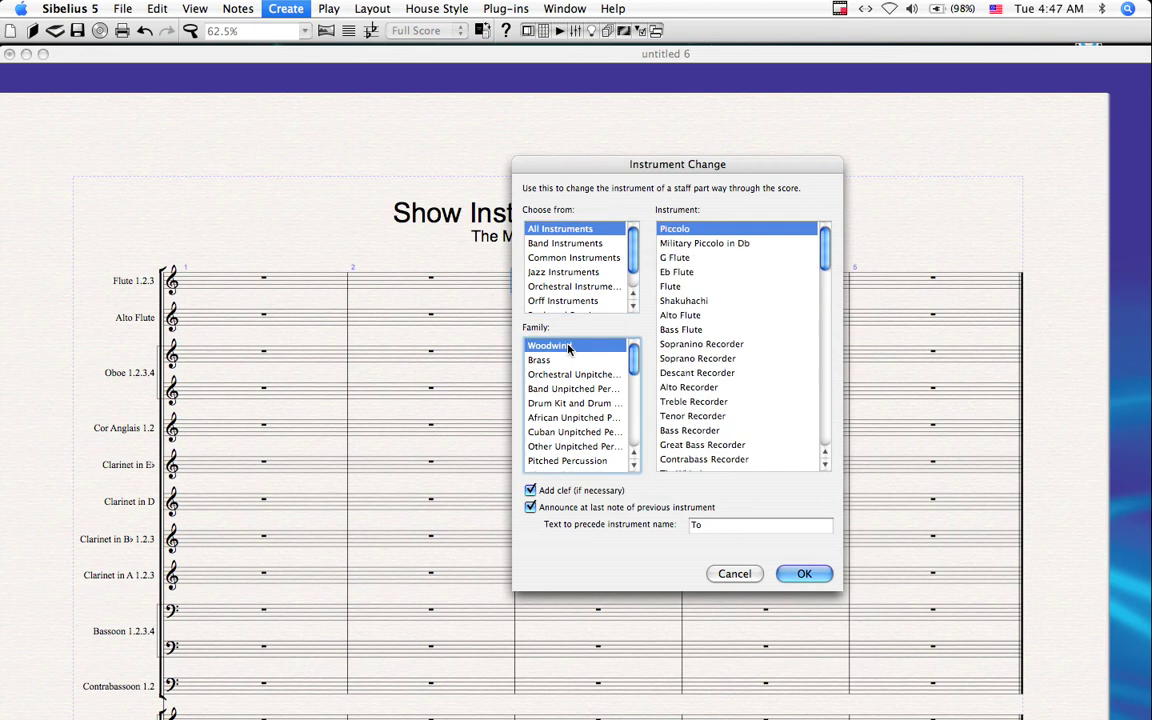
left_click(674, 228)
left_click(800, 574)
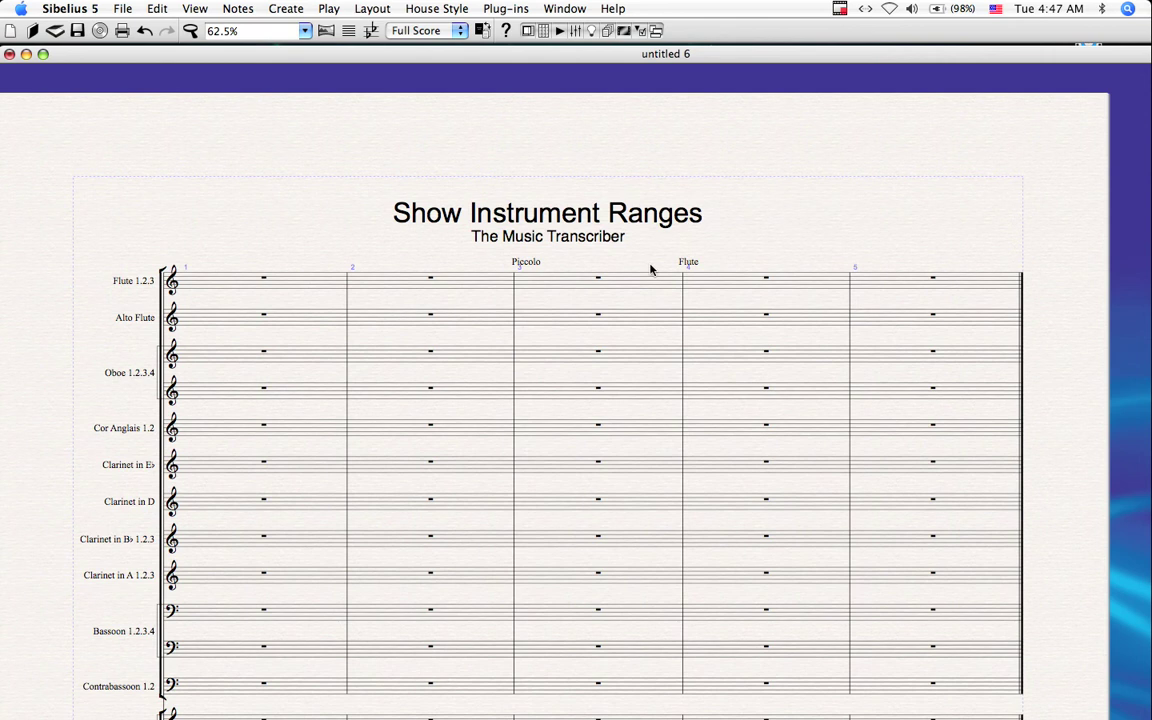
Step: Check the Piccolo bar 3 and Flute bar 4 changes, then select bar 1
left_click(540, 280)
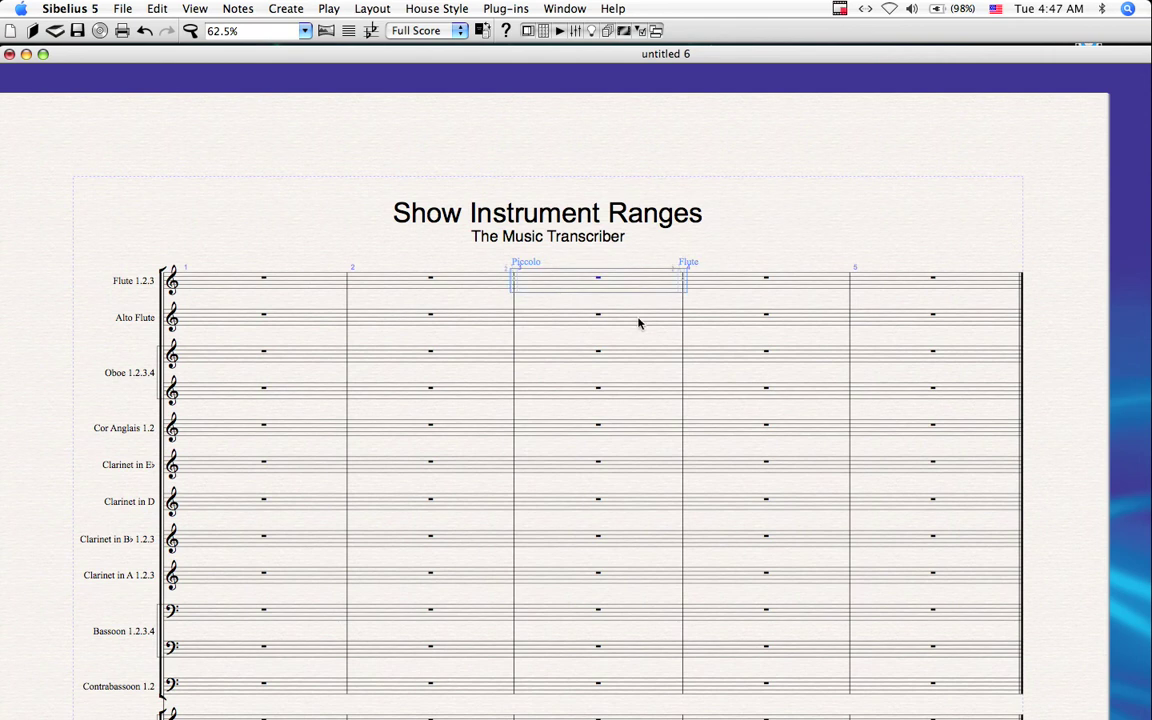
left_click(733, 285)
key("Escape")
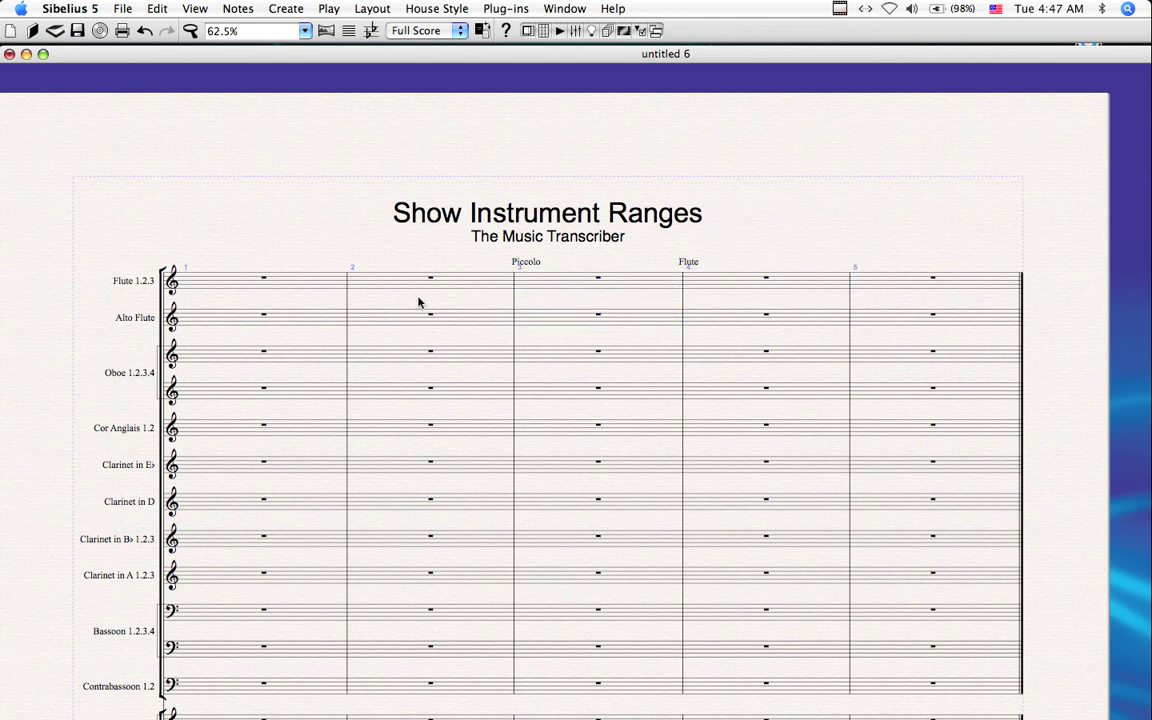
left_click(252, 284)
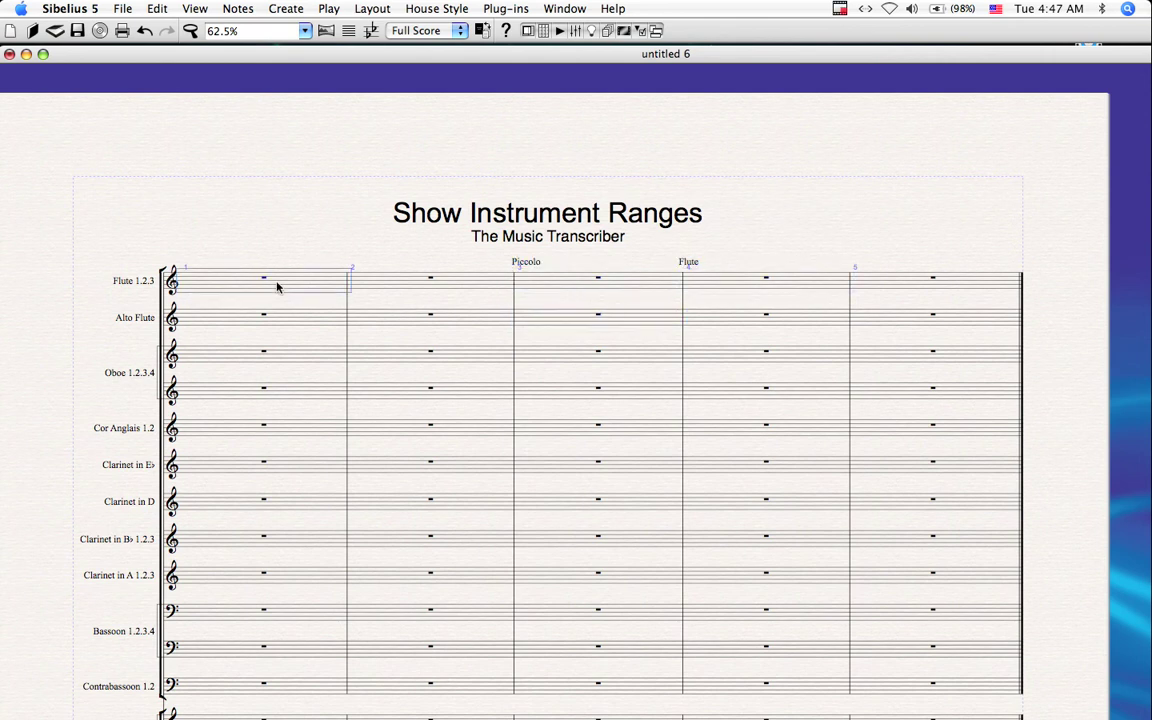
Step: Run Show Instrument Ranges on the selected flute staff only
left_click(494, 8)
mouse_move(548, 316)
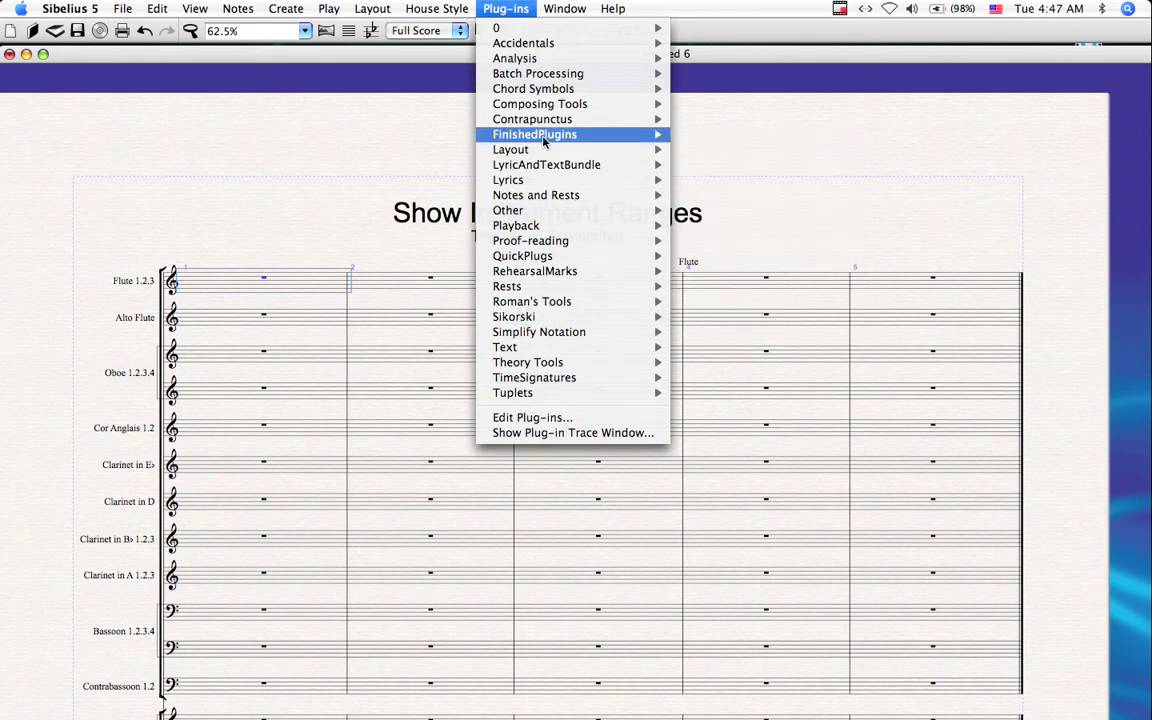
mouse_move(545, 142)
left_click(735, 472)
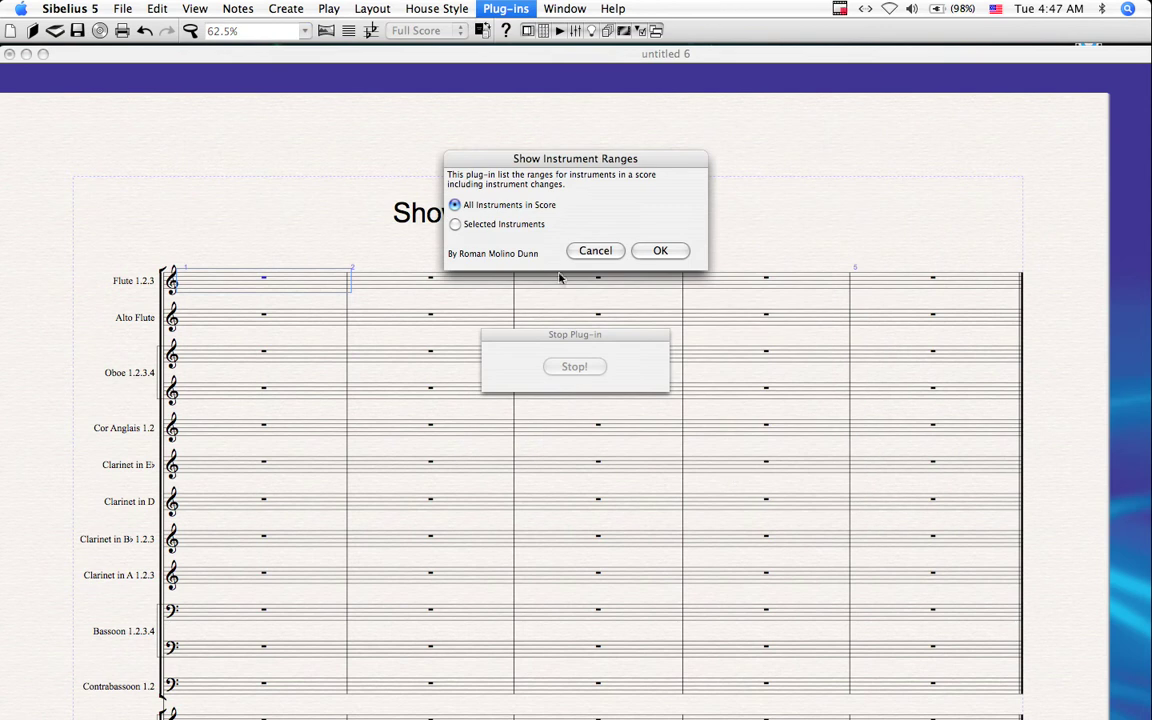
left_click(471, 226)
left_click(660, 251)
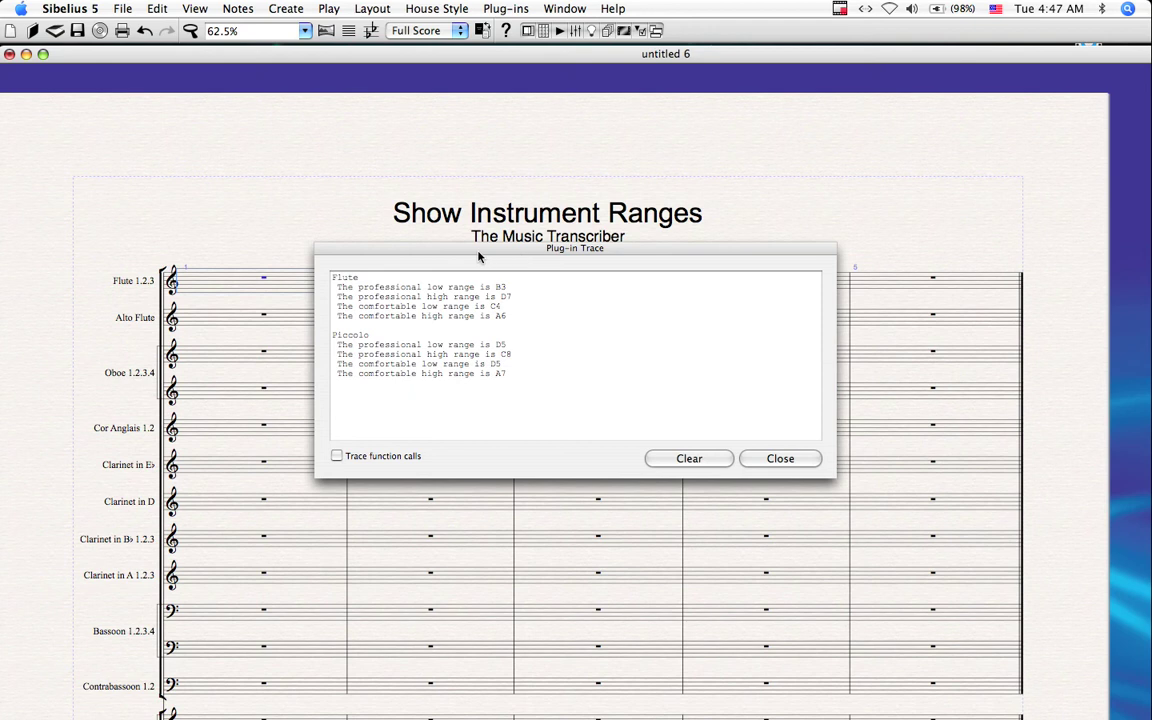
Step: Review the four Flute and four Piccolo range lines, then clear the trace
mouse_move(479, 257)
left_mouse_down()
mouse_move(627, 266)
mouse_move(789, 310)
mouse_move(635, 325)
left_mouse_up()
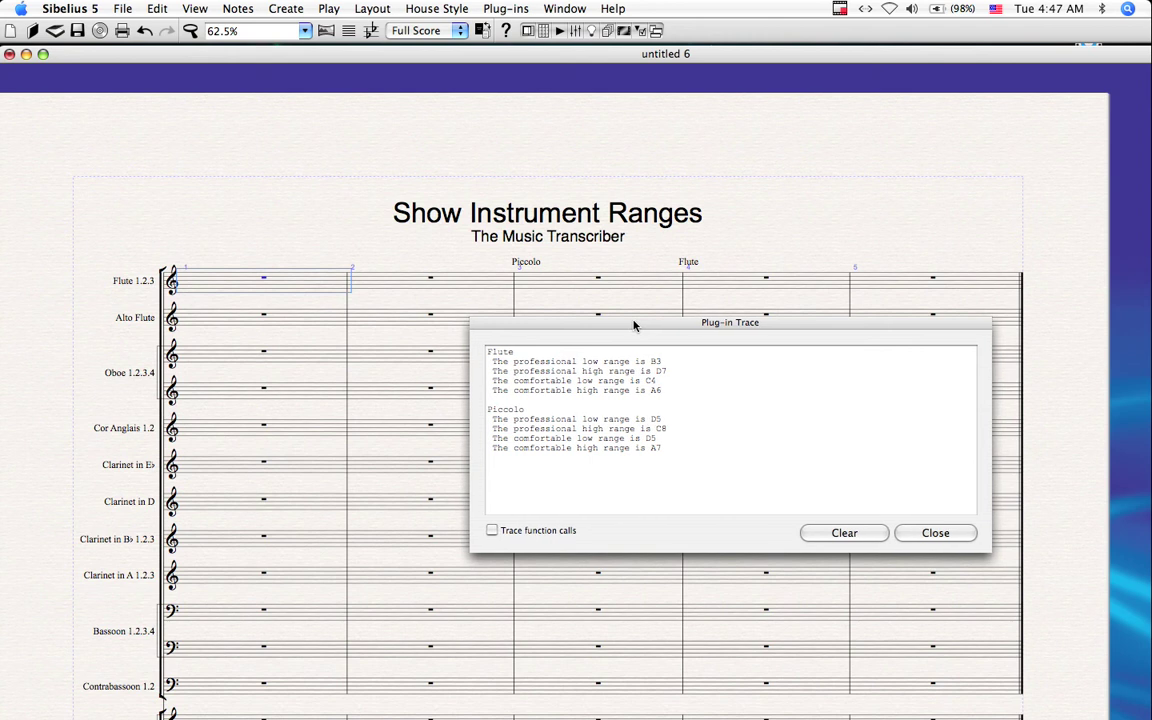
left_click_drag(635, 325, 547, 323)
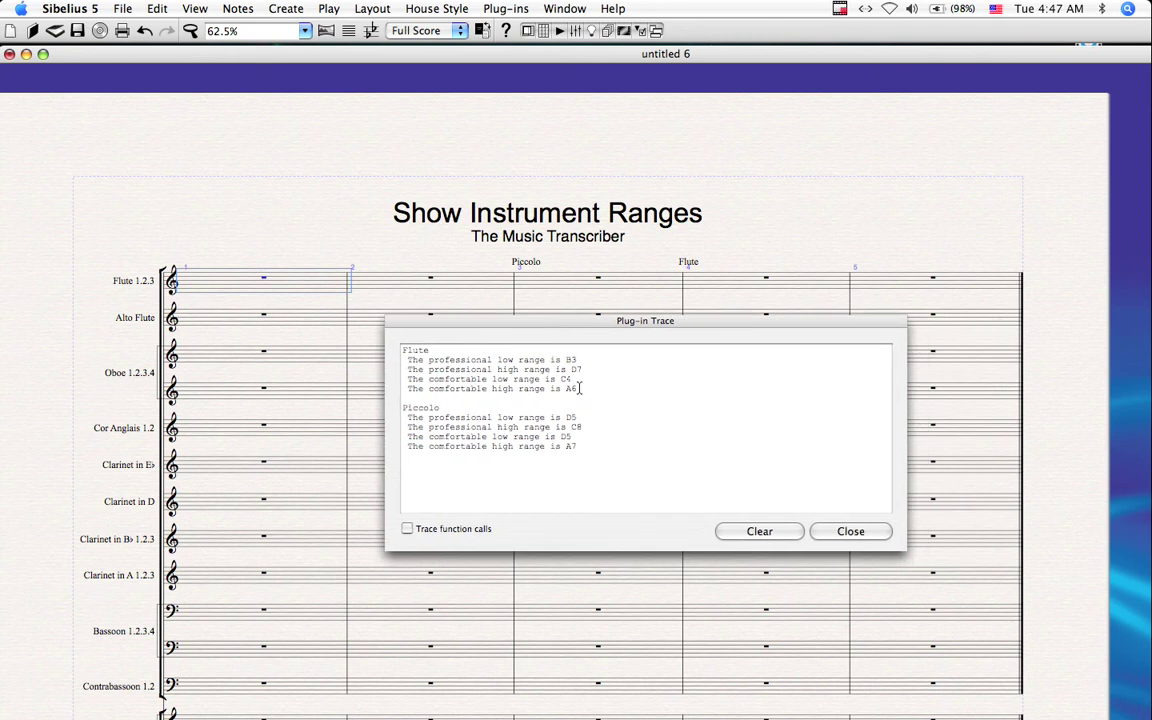
mouse_move(579, 389)
left_mouse_down()
mouse_move(382, 359)
mouse_move(395, 347)
left_mouse_up()
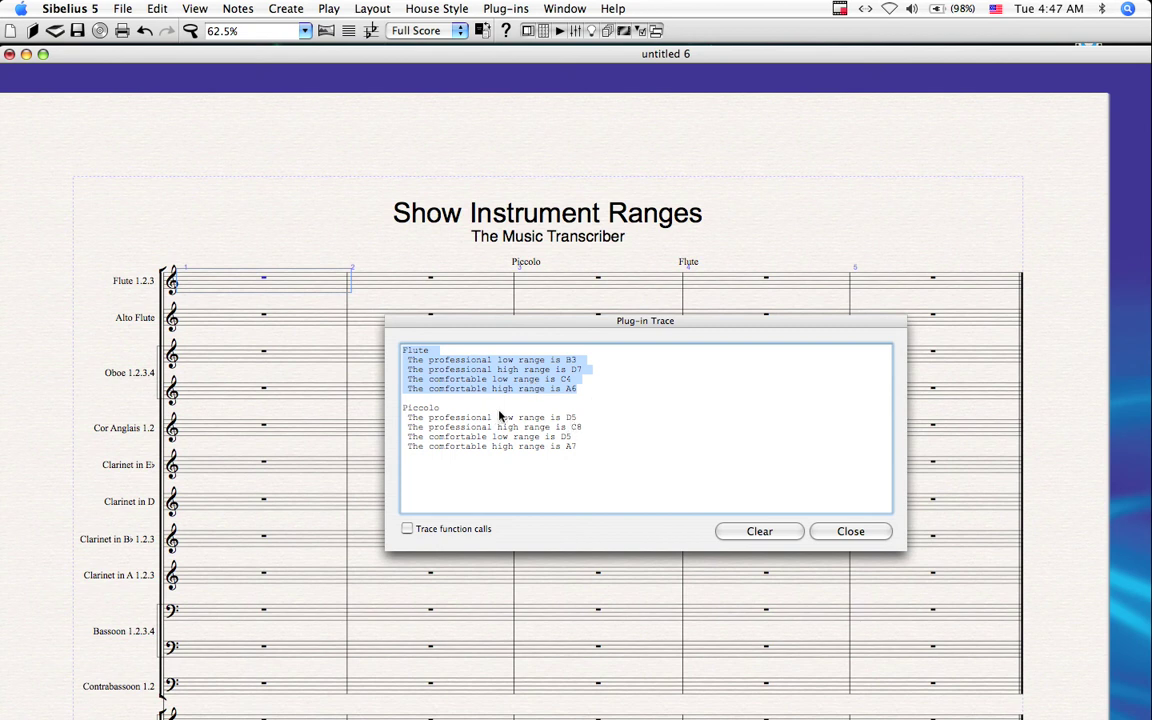
left_click_drag(599, 452, 403, 407)
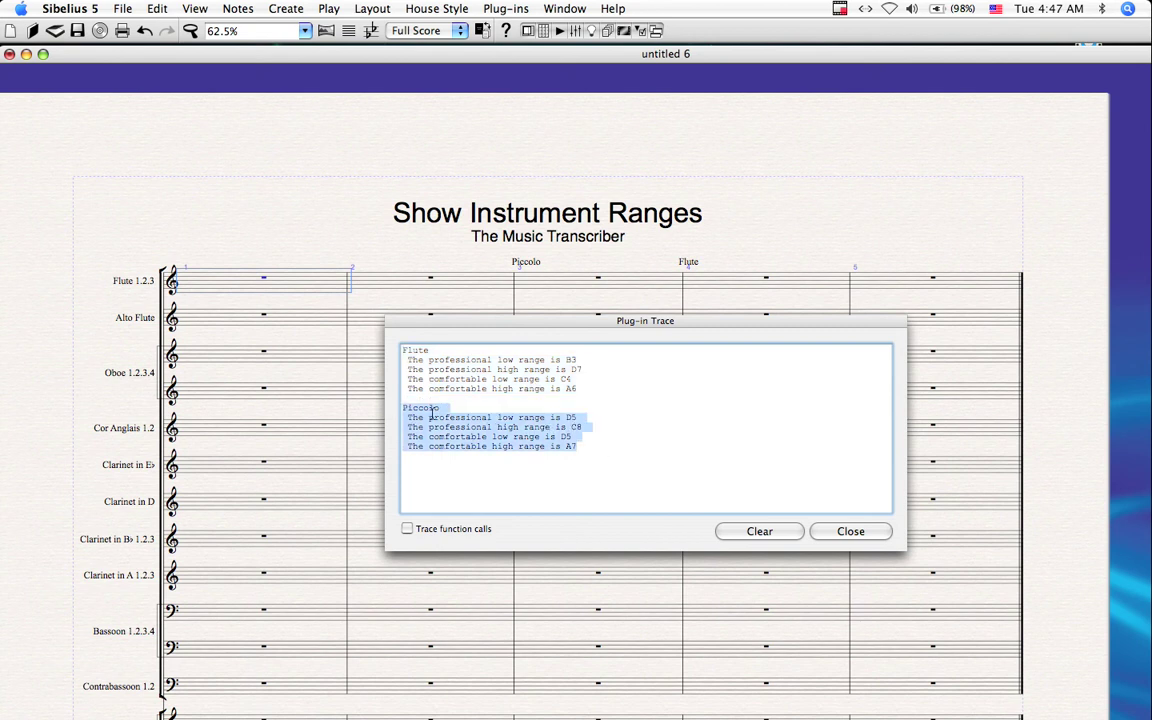
left_click(658, 452)
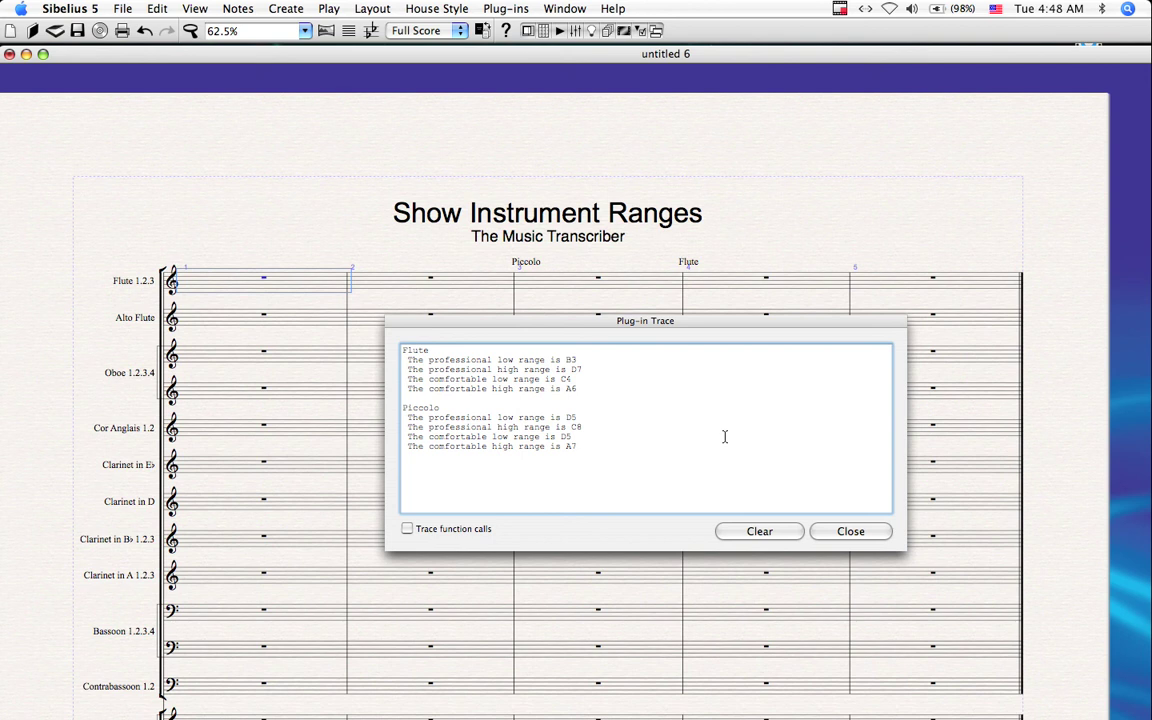
left_click(759, 531)
Step: Close the Plug-in Trace and delete the Piccolo and Flute instrument changes from the score
left_click(850, 531)
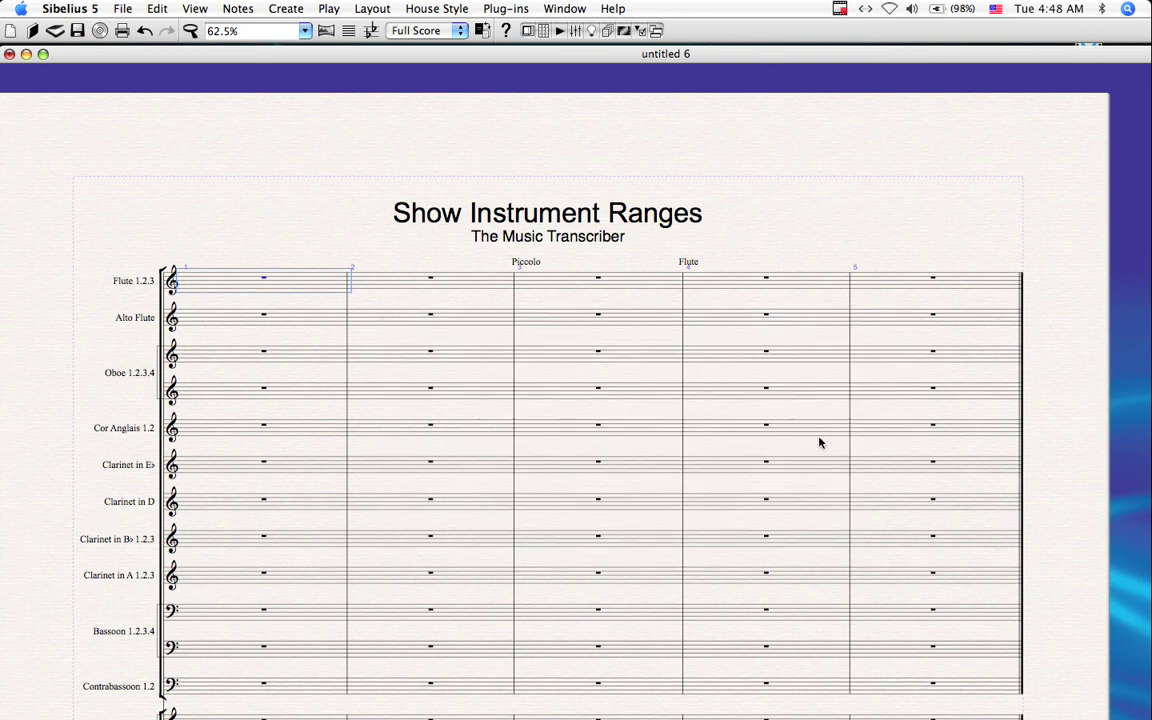
left_click(560, 214)
left_click(526, 262)
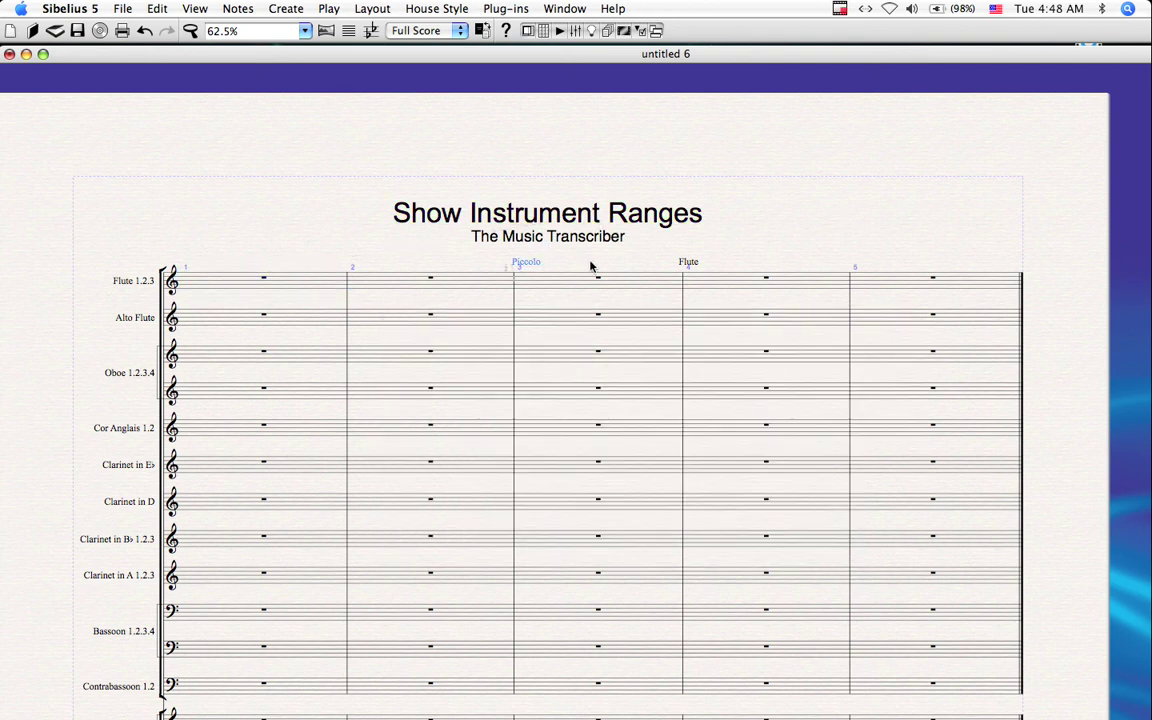
key("Delete")
Step: Begin a second subtitle line under The Music Transcriber, typing 'musictrancriber' and correcting it
double_click(625, 237)
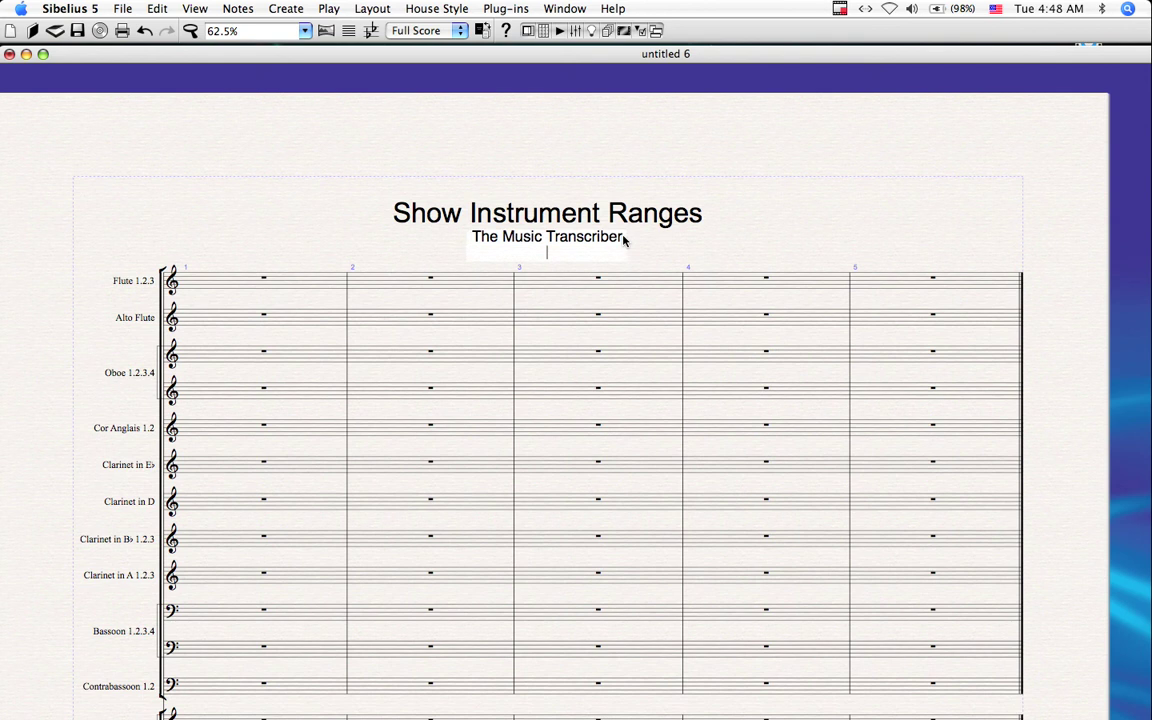
type("musictrancriber")
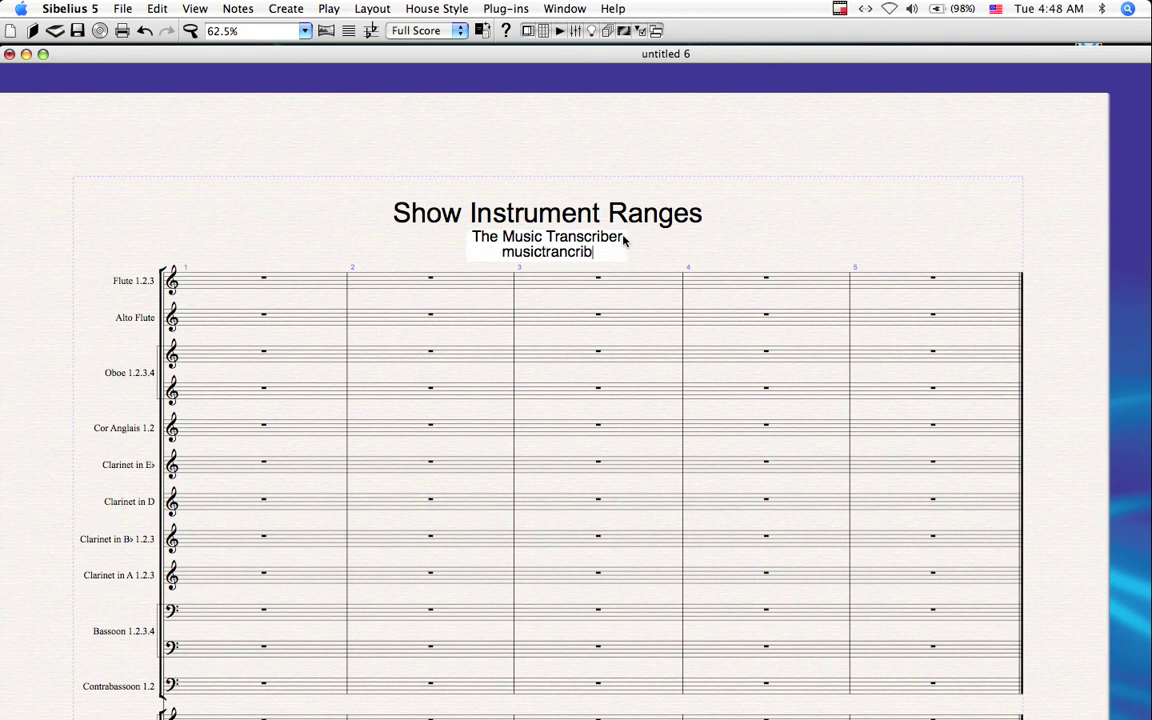
key("BackSpace")
key("BackSpace")
key("BackSpace")
key("BackSpace")
key("BackSpace")
key("BackSpace")
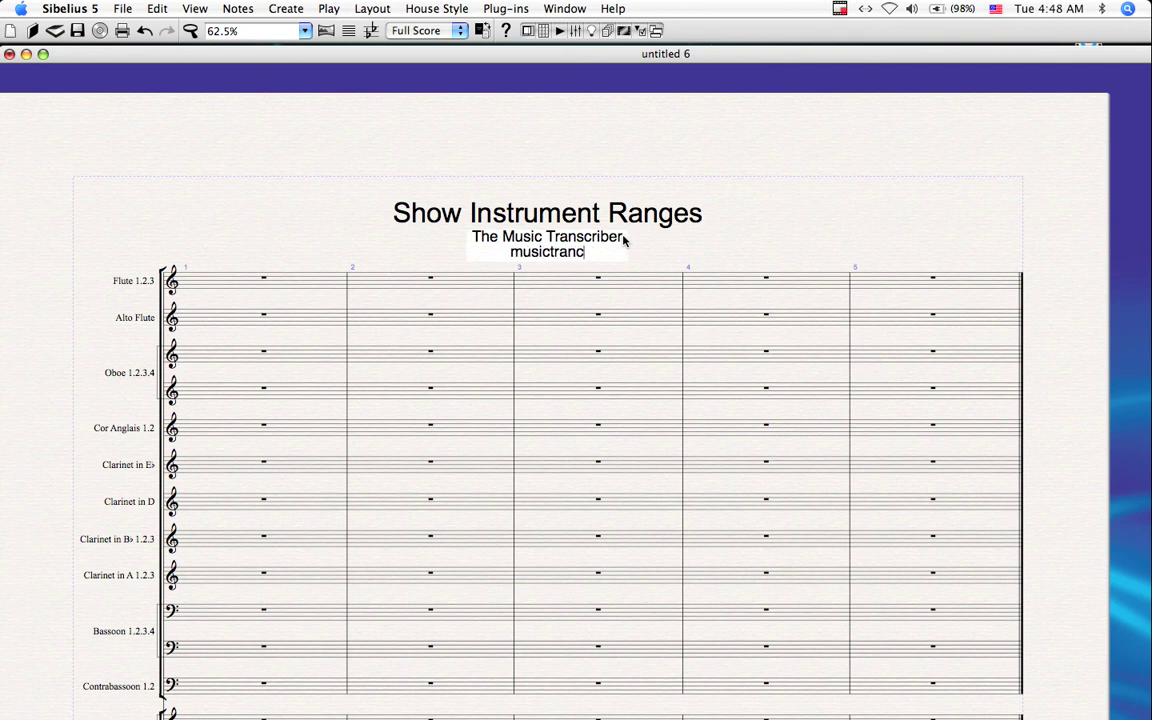